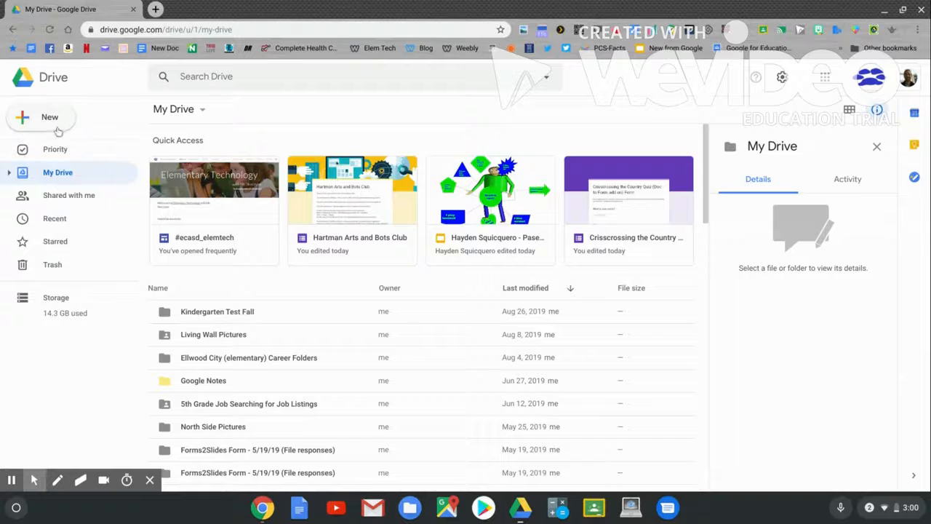
- Create a new blank Google Form from My Drive
click(47, 122)
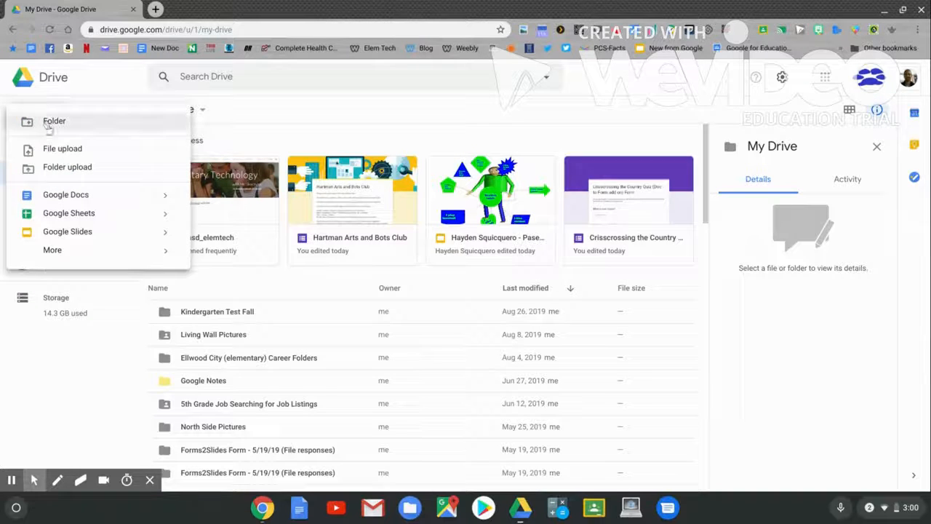
mouse_move(68, 250)
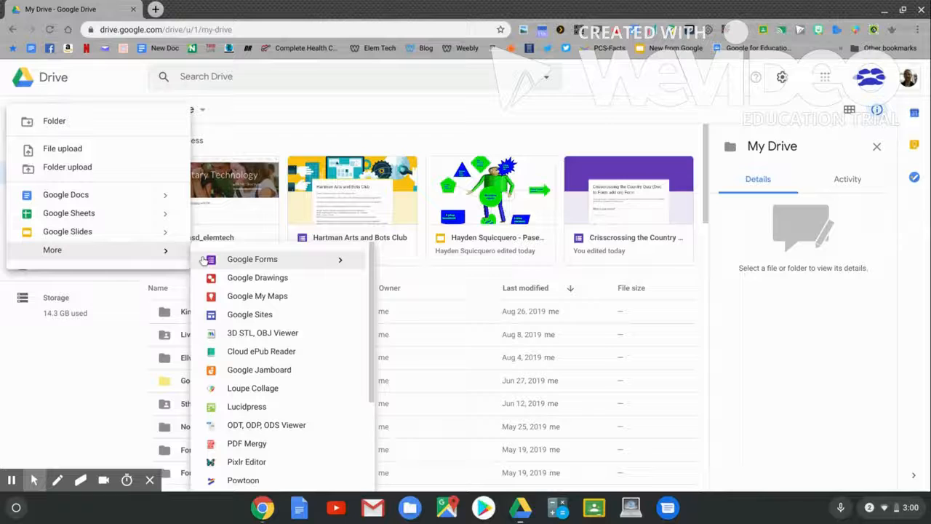
click(240, 259)
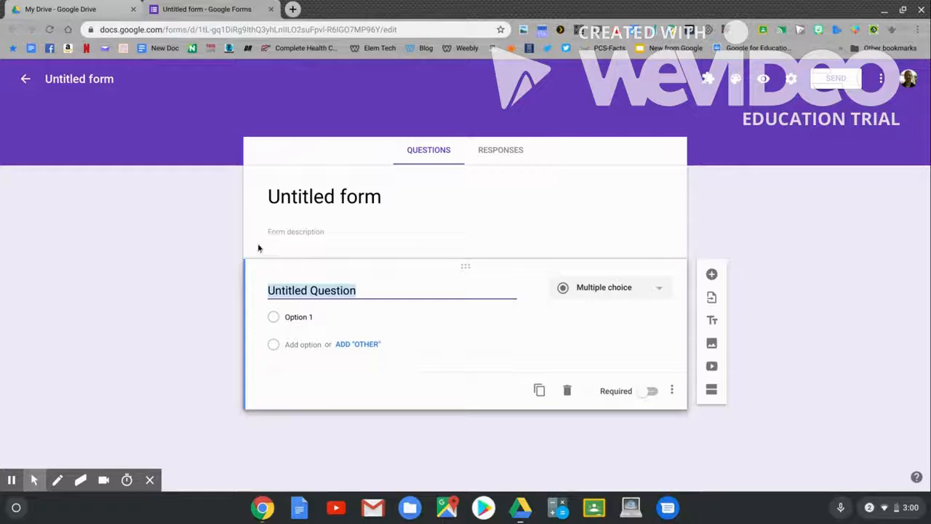
- Title the form and its file "Name the National Park" and add the description "Use Google to find the states in which these National Parks can be found."
click(320, 197)
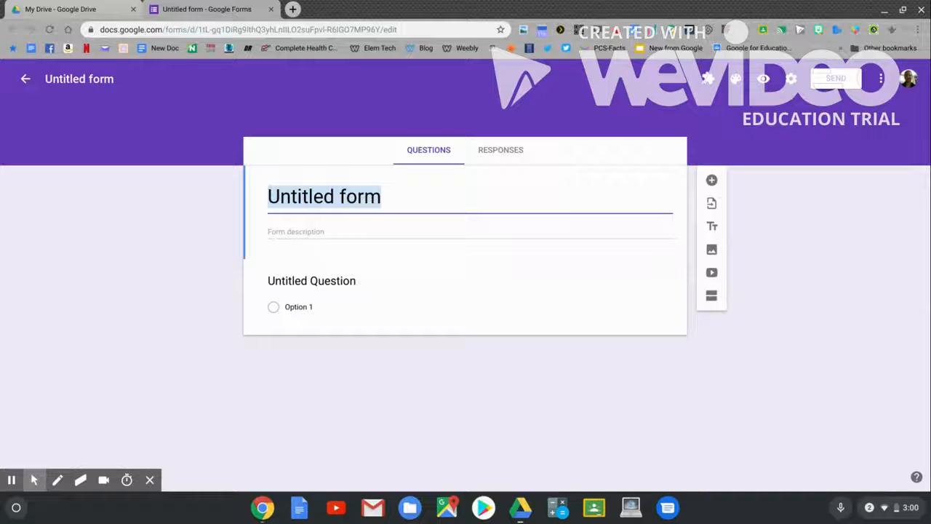
text(Nam)
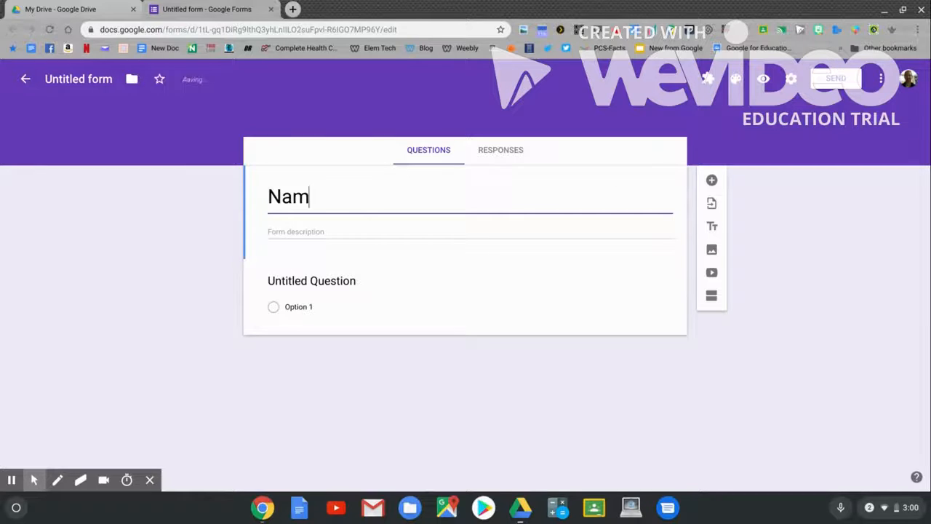
text(e the National Park)
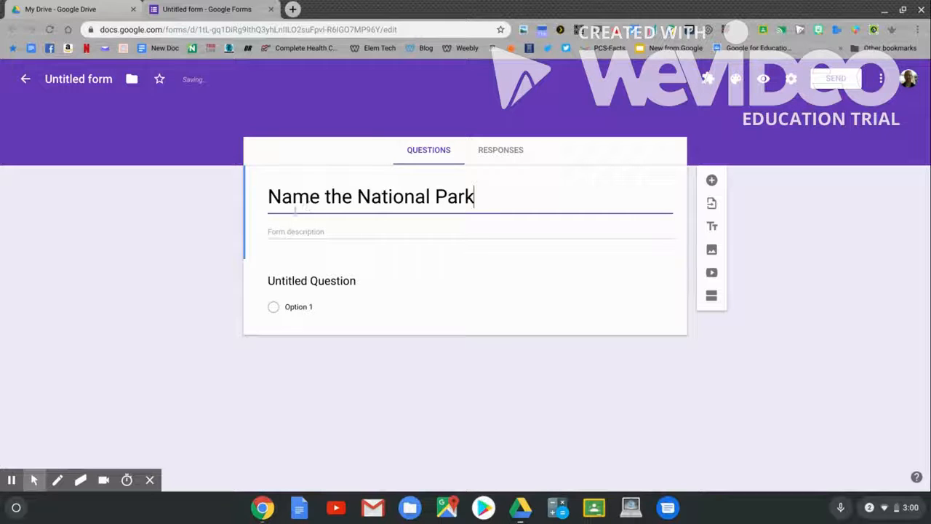
click(275, 231)
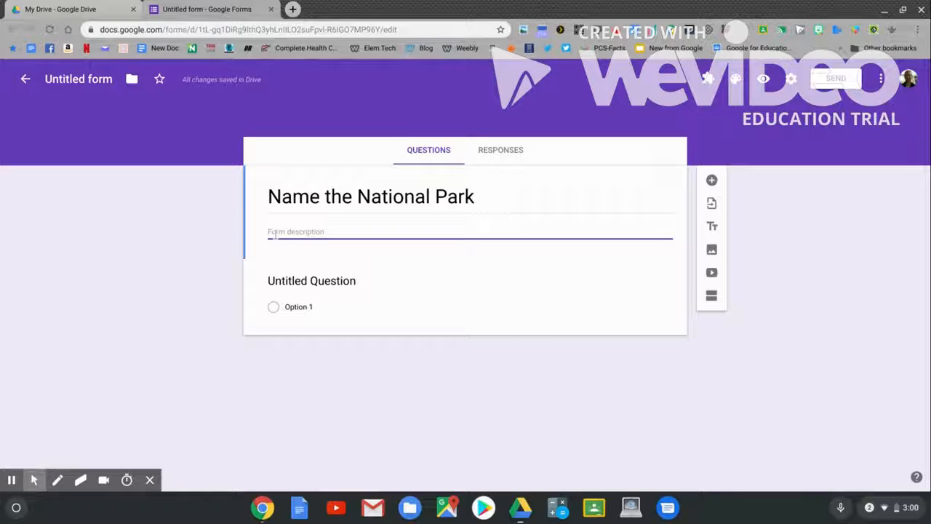
text(Use Google to find the states in which these National Parks can be found.)
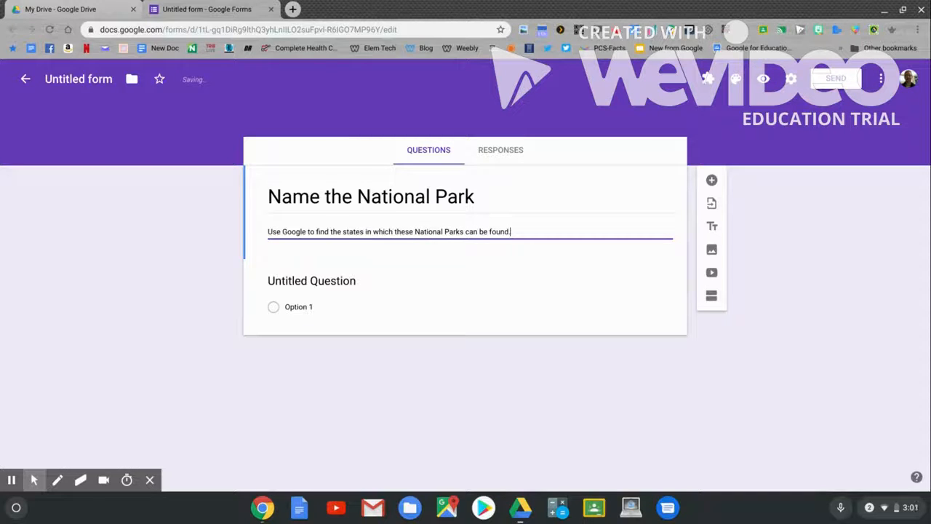
click(61, 81)
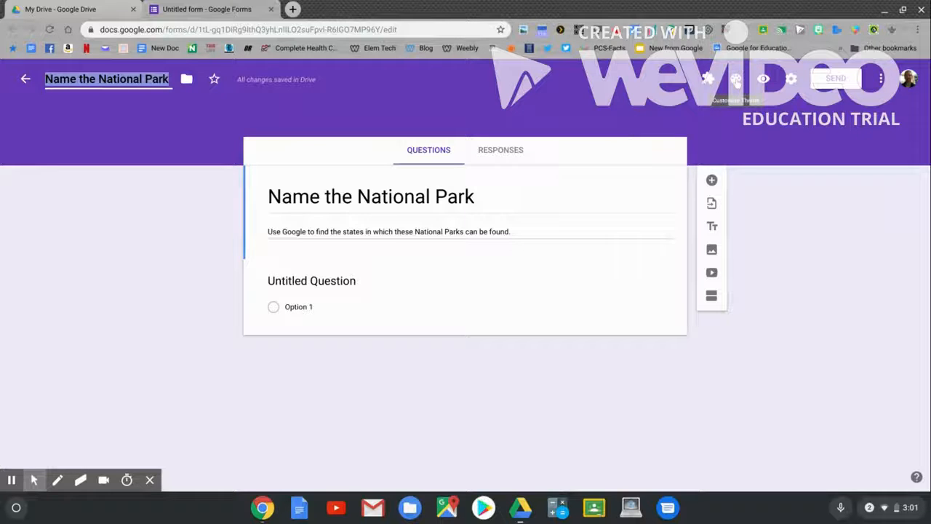
- Set the theme color to orange and apply the green landscape with blue lakes from the Travel images as the form header
click(736, 80)
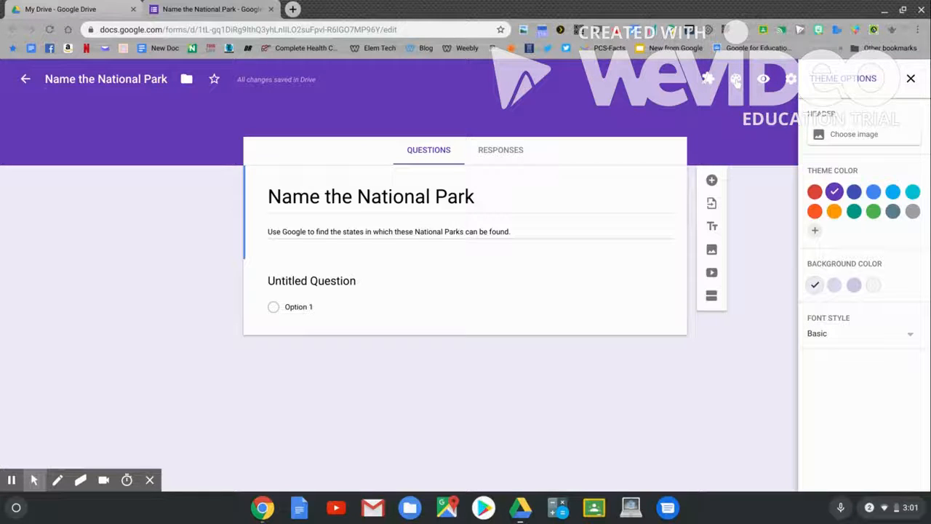
click(834, 212)
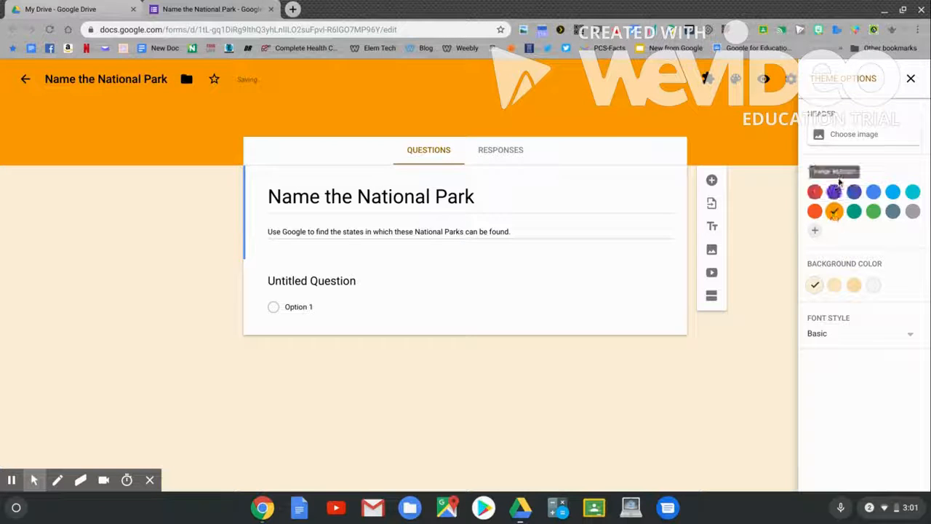
click(845, 136)
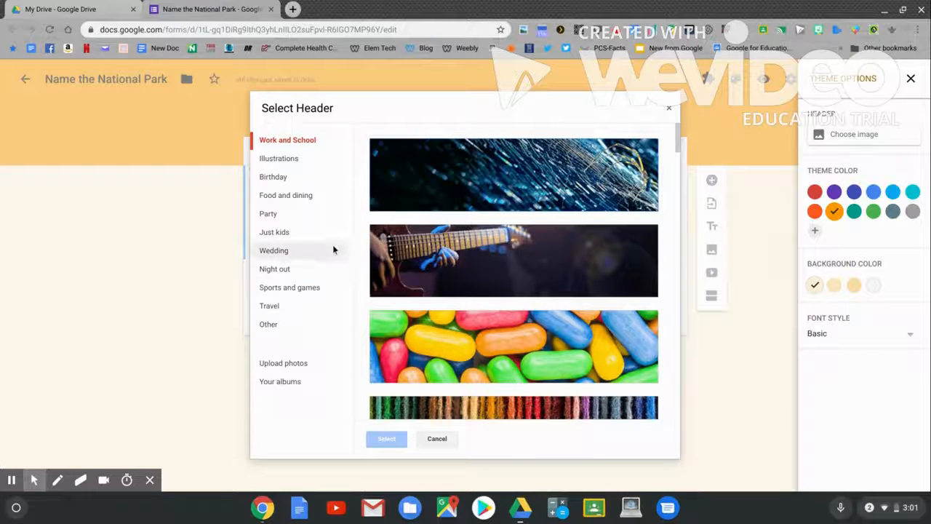
click(282, 305)
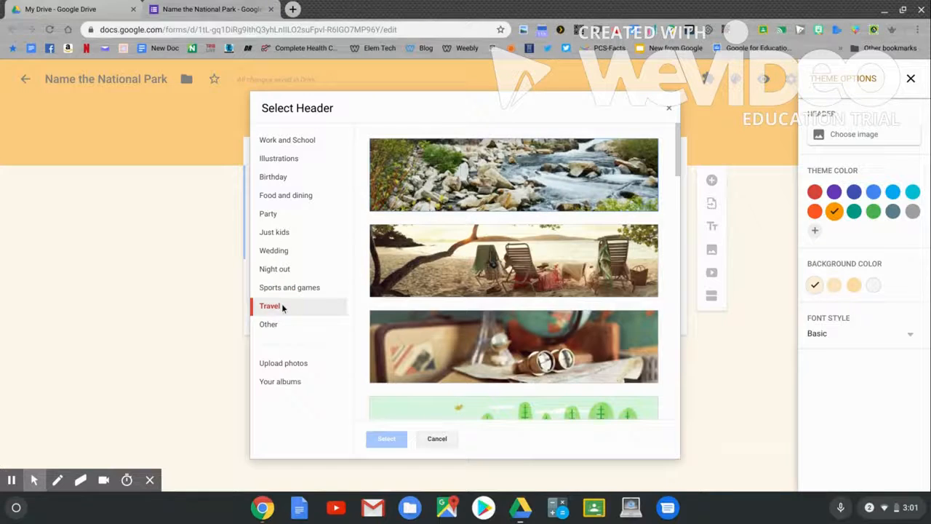
scroll(480, 203, down, 2)
scroll(480, 203, down, 1)
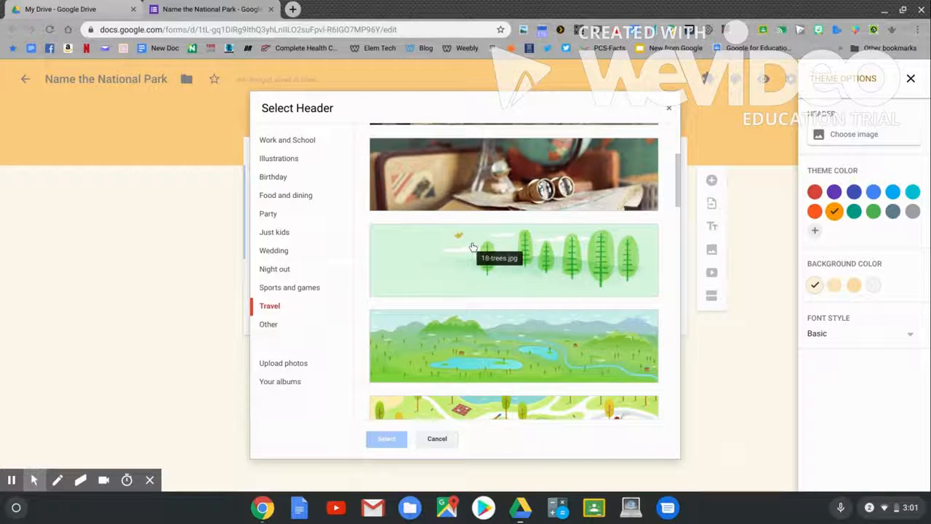
click(459, 329)
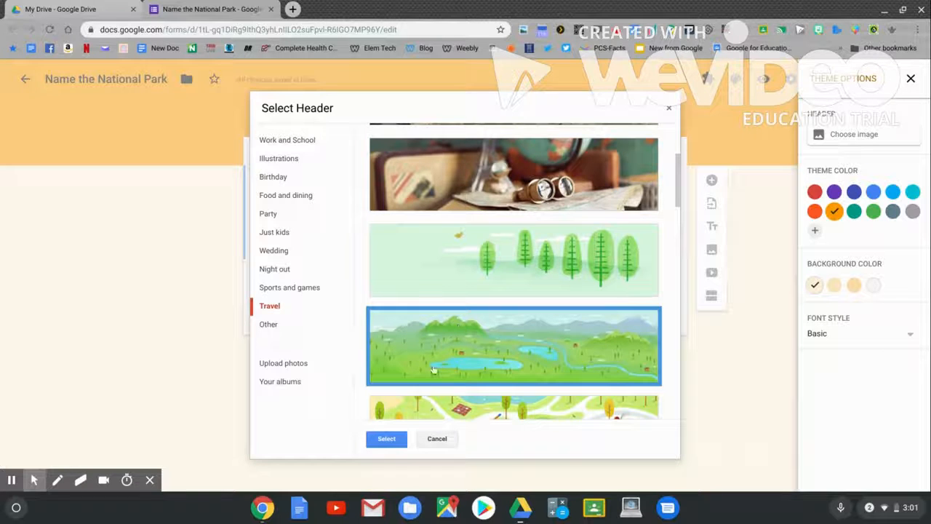
click(386, 439)
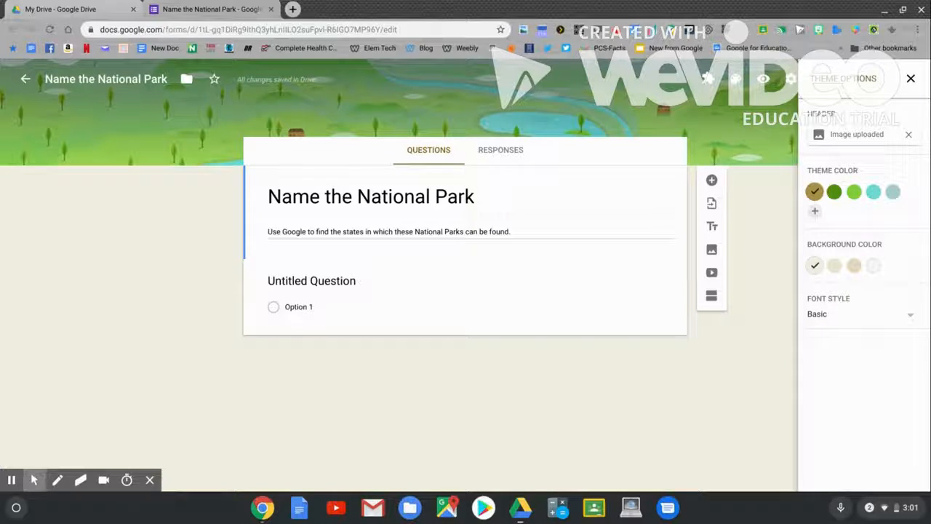
- Turn the untitled question into a required short-answer question reading "What is Your First and Last Name?"
click(348, 280)
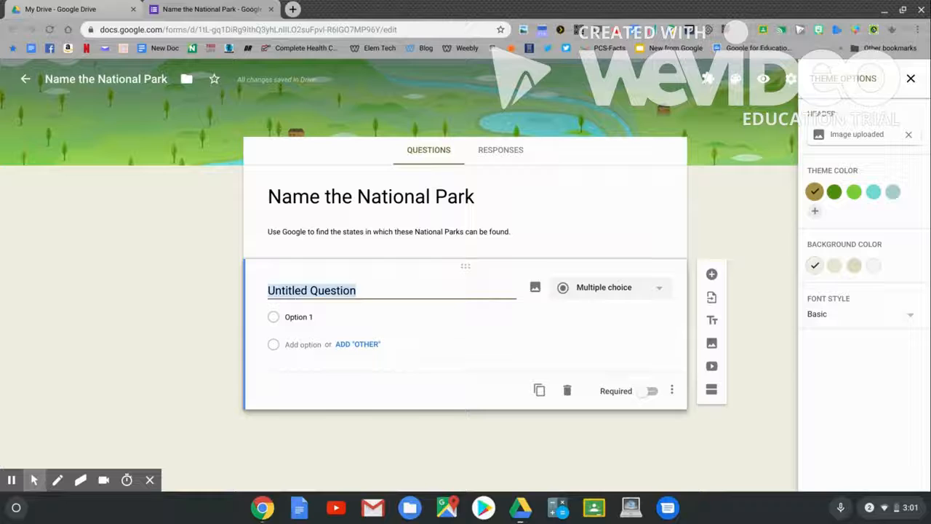
text(What is Your First and Last Name?)
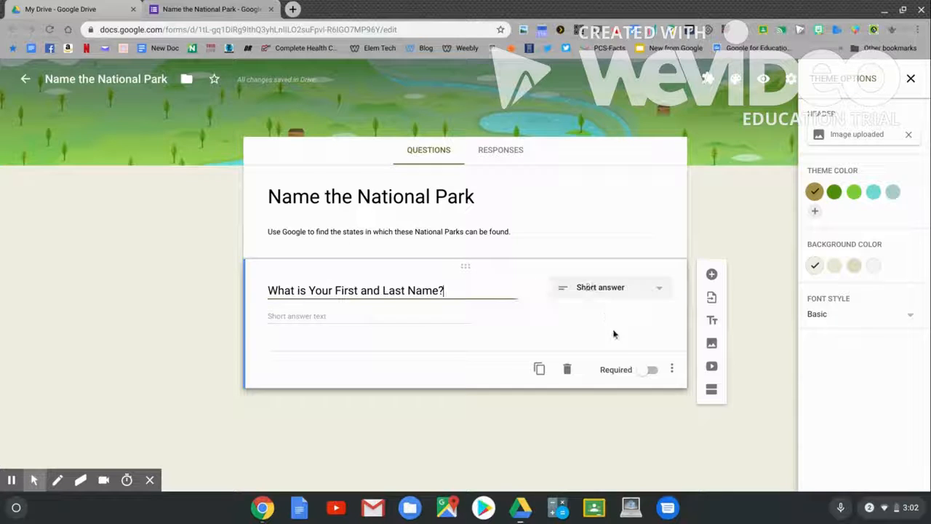
click(646, 371)
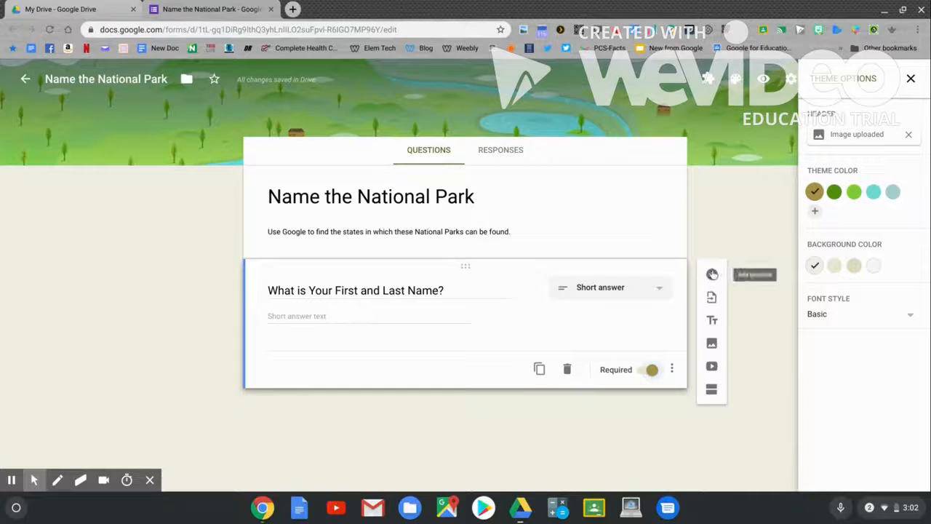
- Add a required multiple-choice question "Arches National Park" with the options Minnesota, North Carolina, Utah and California
click(711, 275)
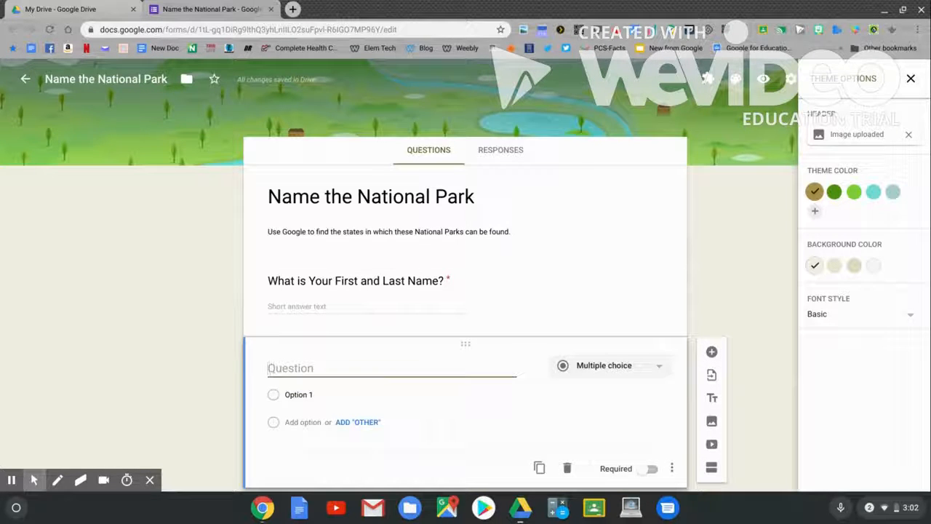
text(Arches National Park)
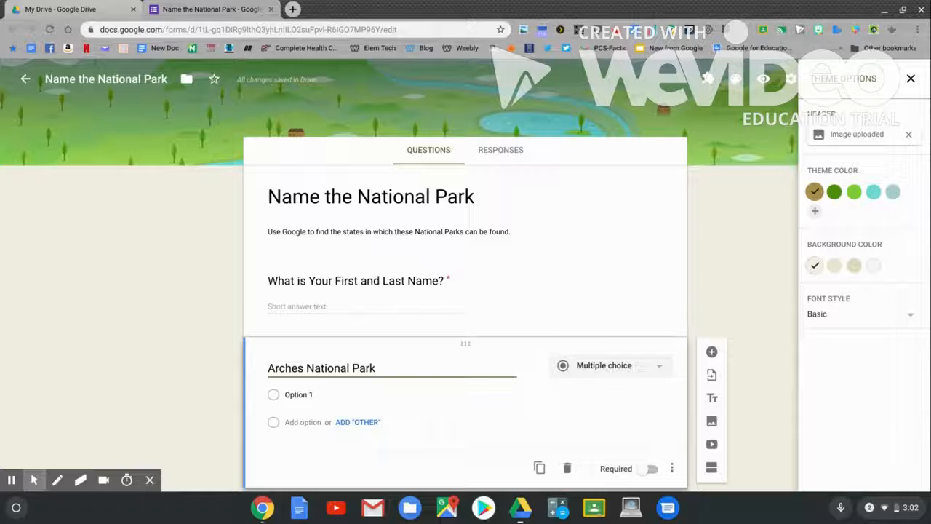
click(301, 396)
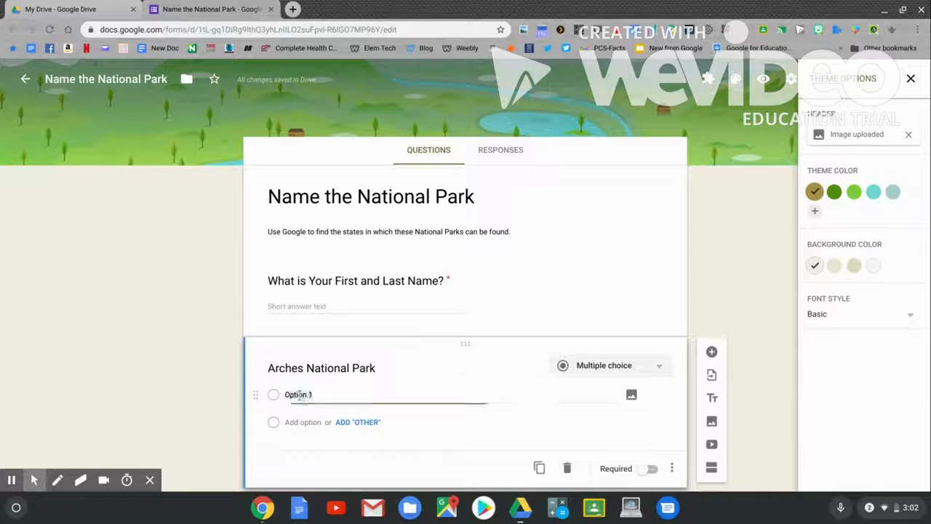
text(Minnesota)
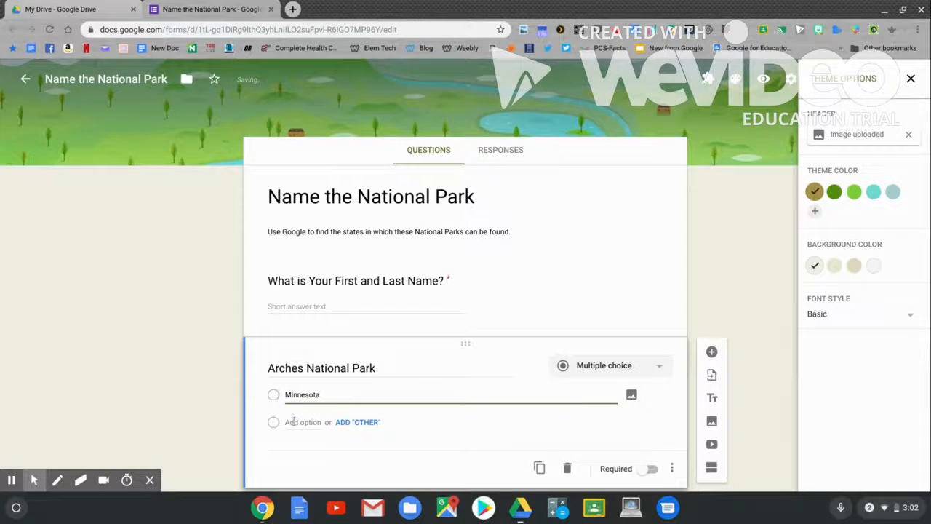
key(Return)
text(North Carolina)
key(Return)
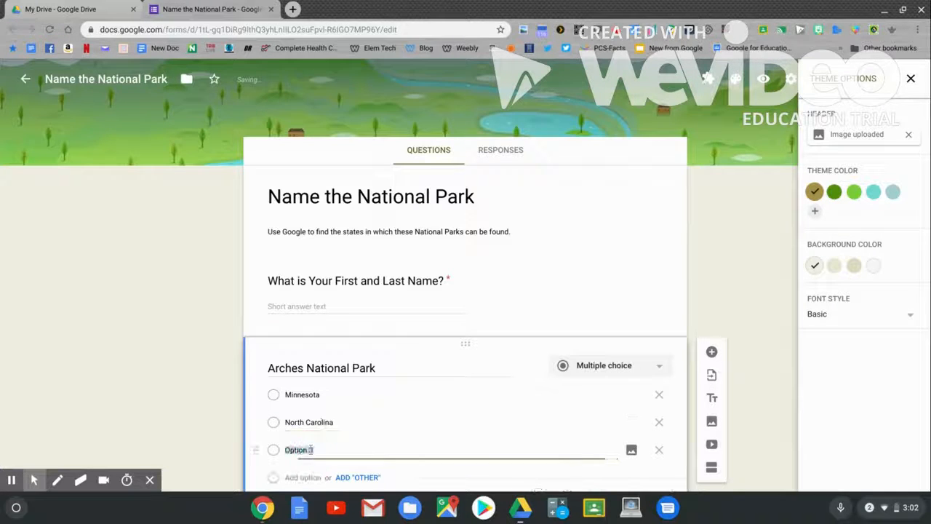
text(Utah)
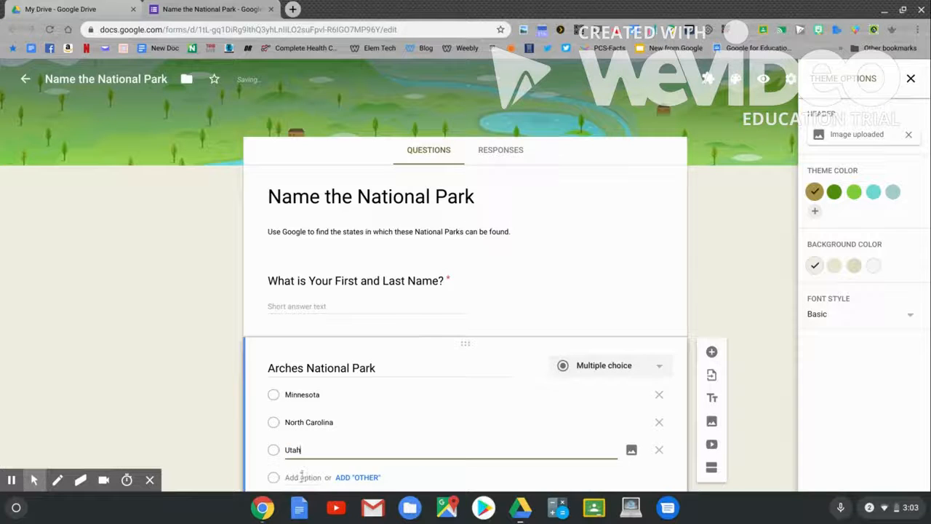
key(Return)
text(California)
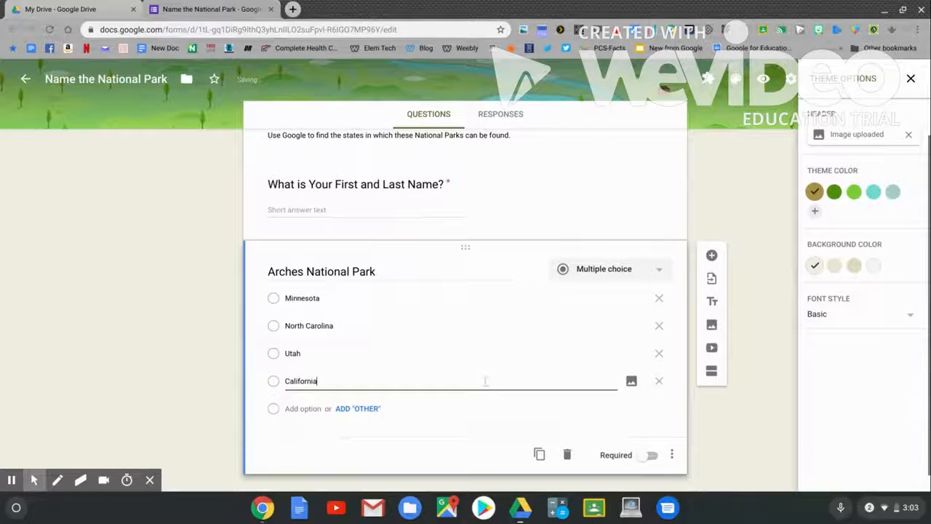
click(649, 454)
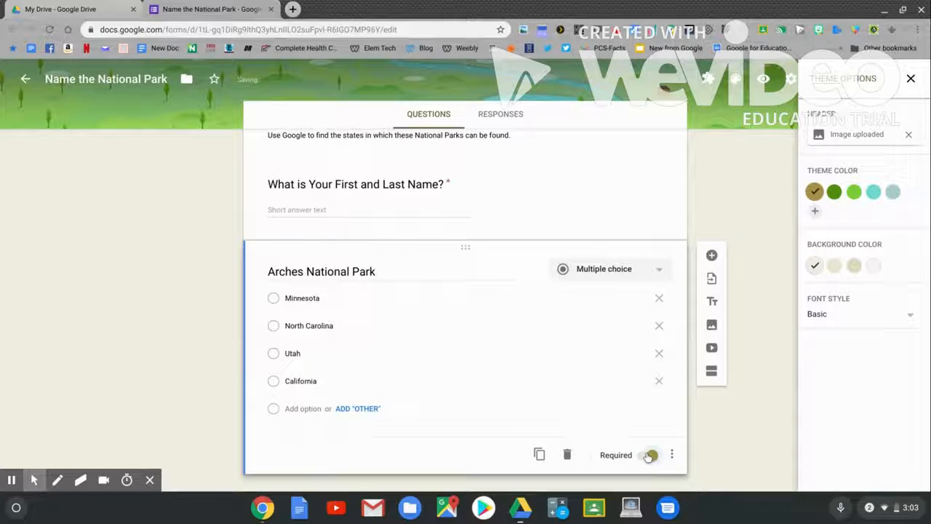
- Add another question titled "Big Bend National Park" and set its type to Dropdown
click(712, 256)
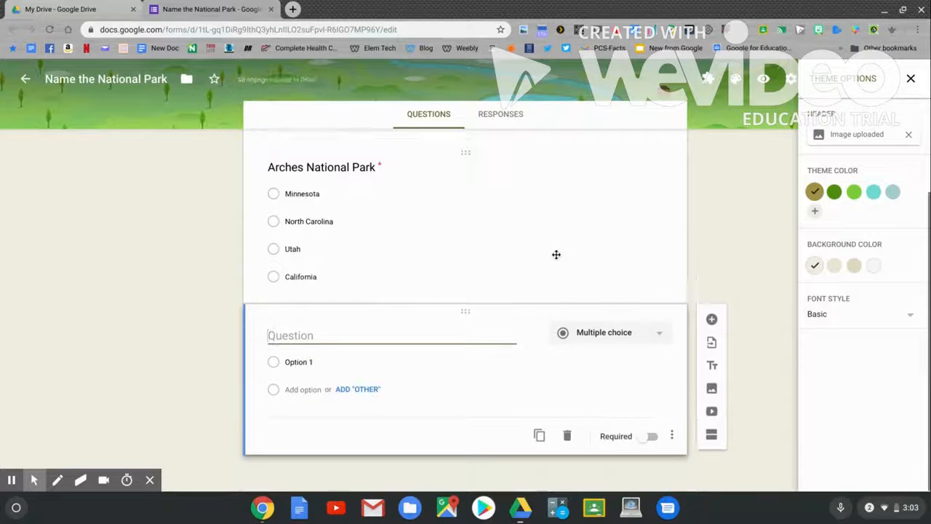
text(B)
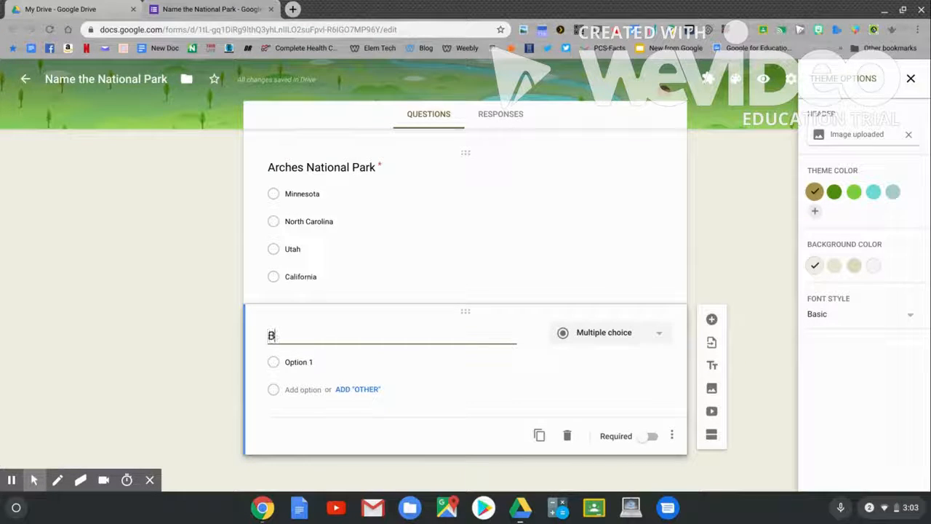
text(ig Bend National Park)
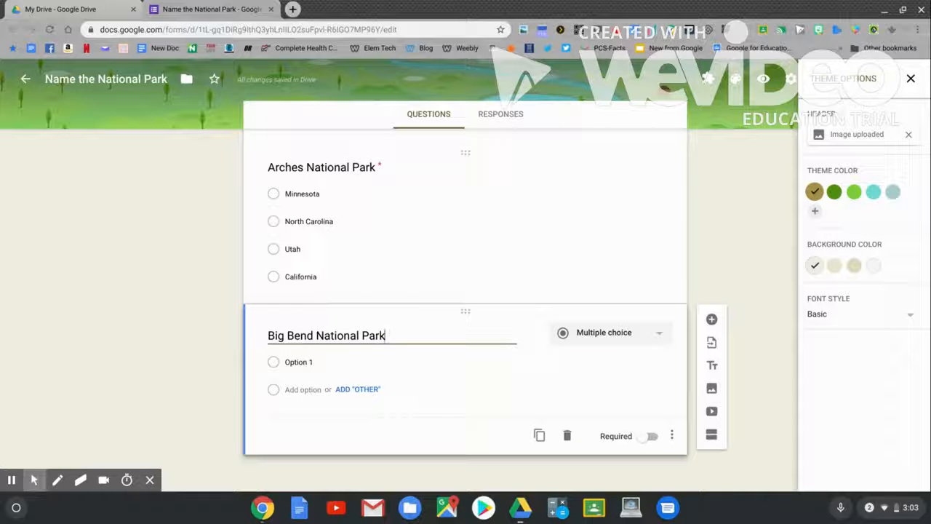
click(624, 333)
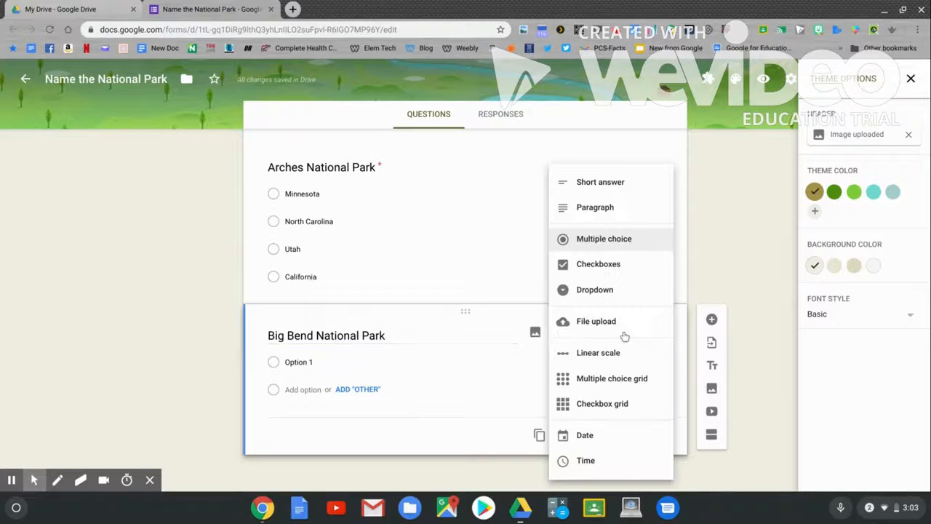
click(615, 290)
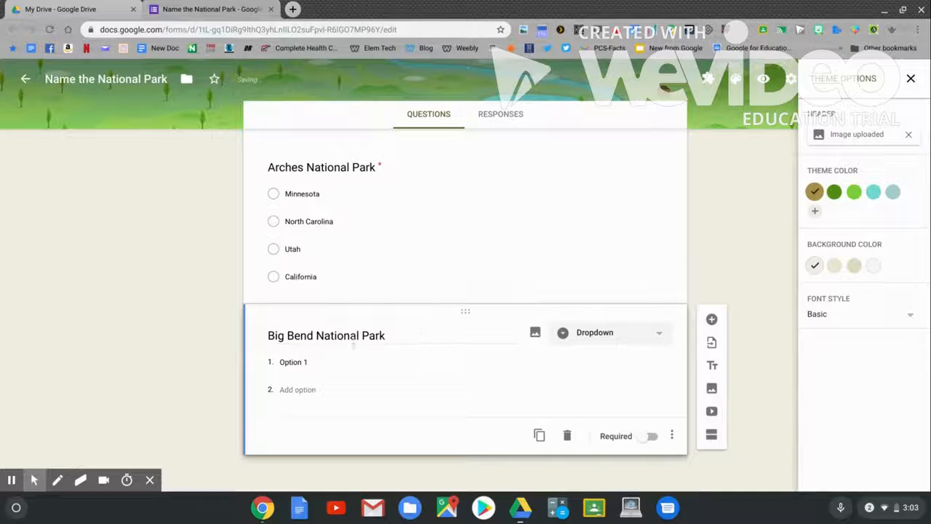
- Give the Big Bend National Park dropdown the options Oregon, Texas, Alaska and Maine, and make the question required
click(296, 362)
text(Oregon)
click(281, 391)
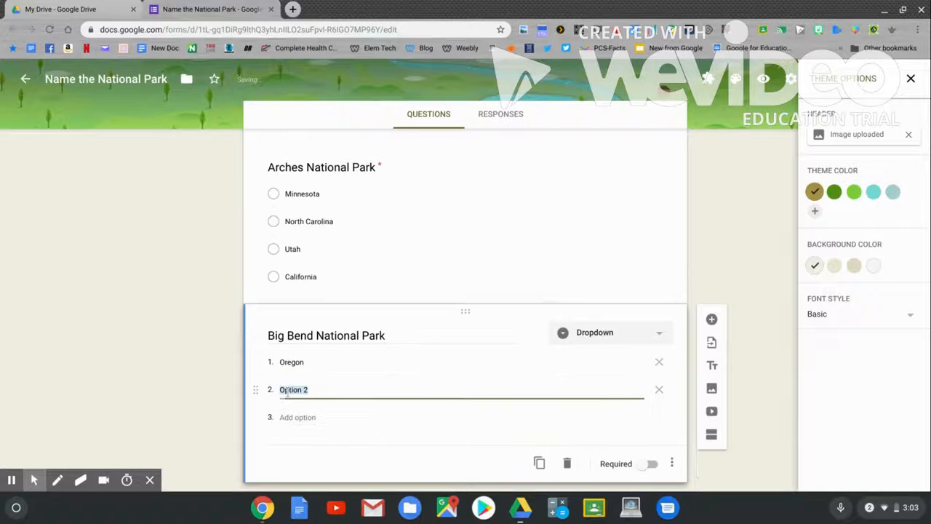
text(Texas)
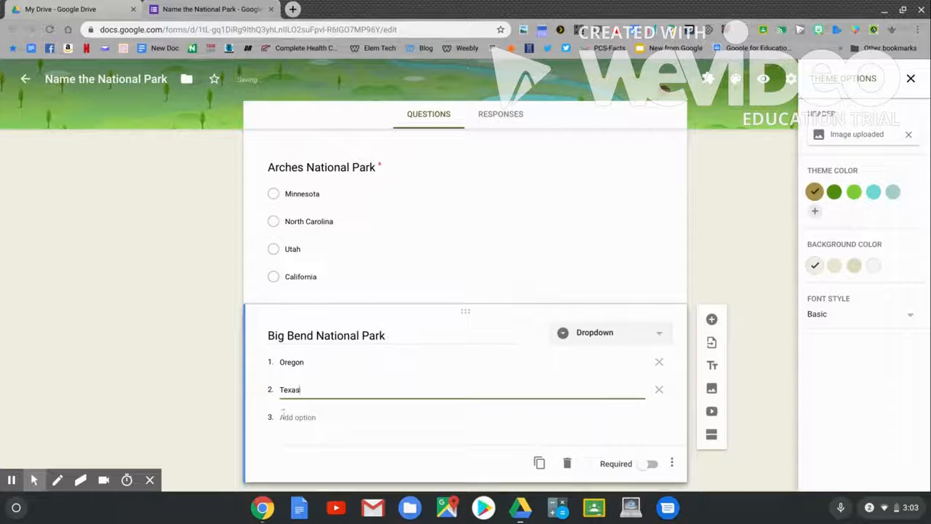
click(285, 417)
text(Alaska)
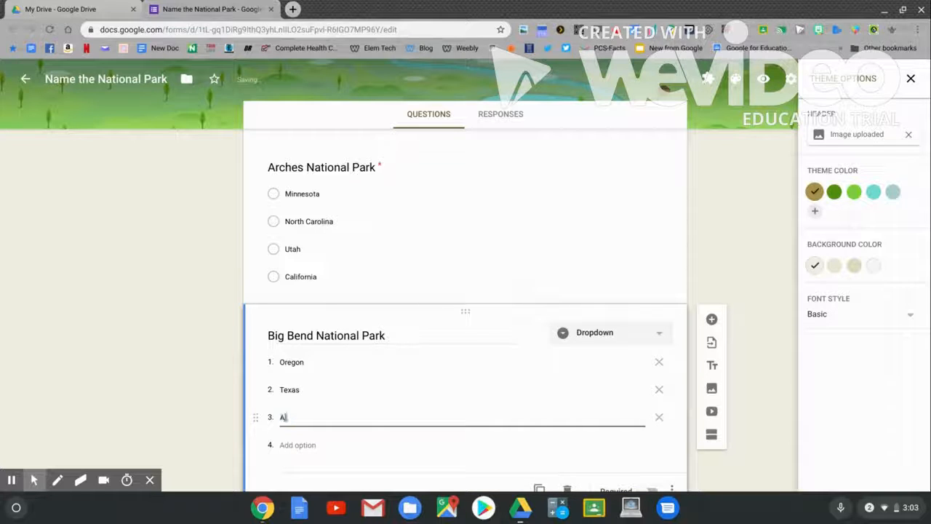
click(285, 444)
text(Maine)
scroll(492, 401, down, 1)
click(650, 438)
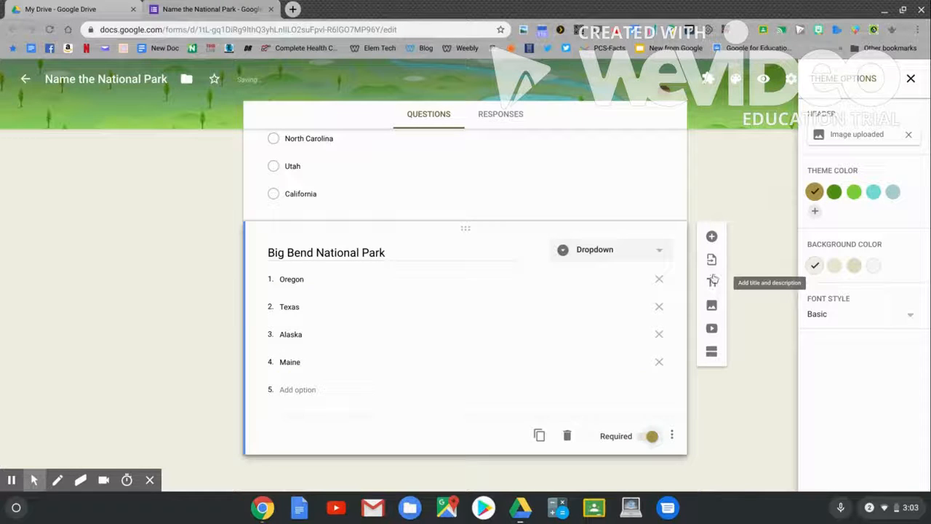
- Add another question titled "Yellowstone National Park" and set its type to Checkboxes
click(712, 236)
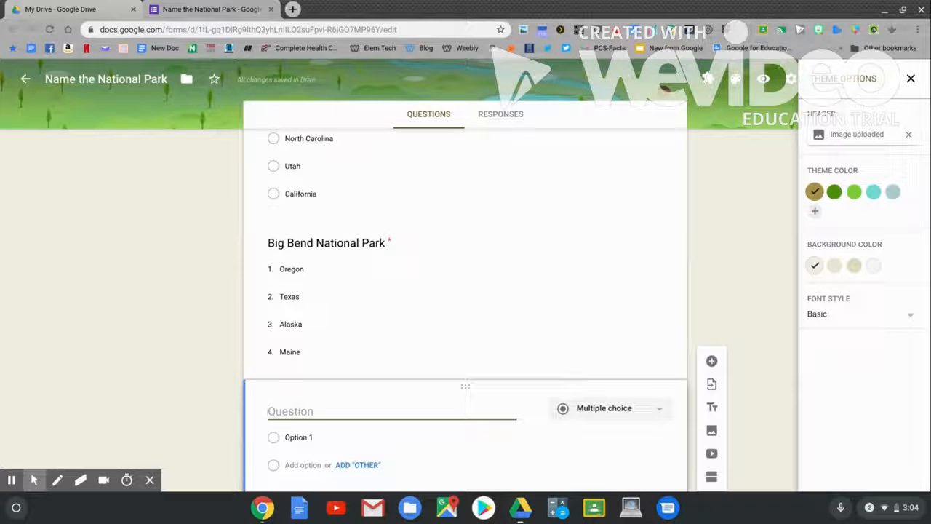
text(Yellowstone National Park)
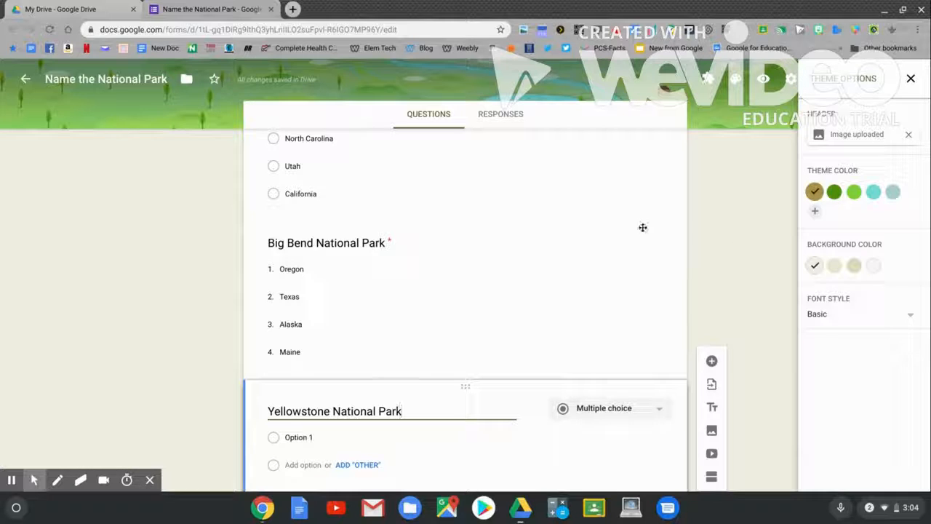
scroll(208, 340, down, 1)
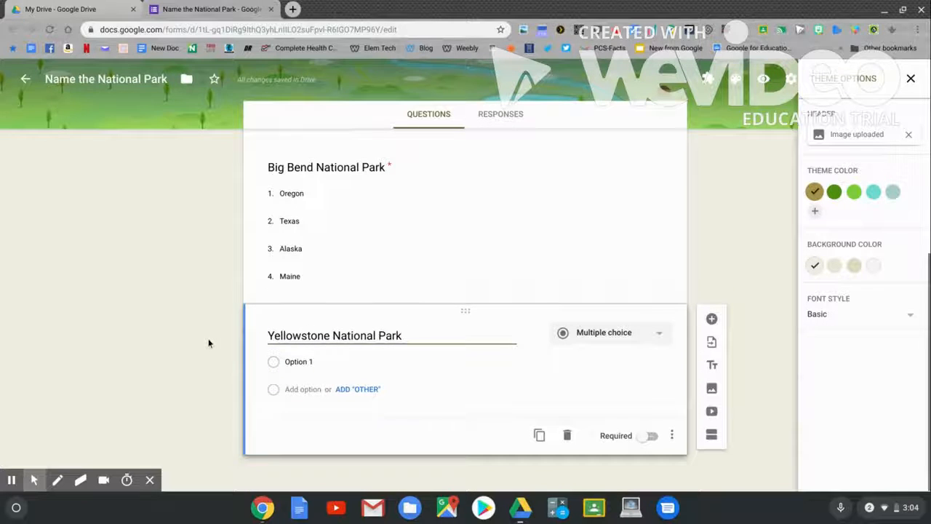
click(601, 336)
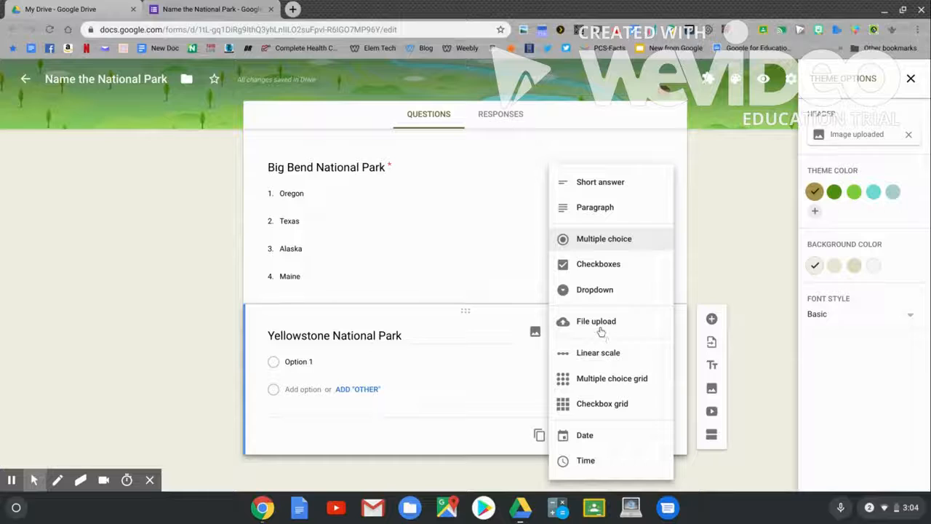
click(594, 271)
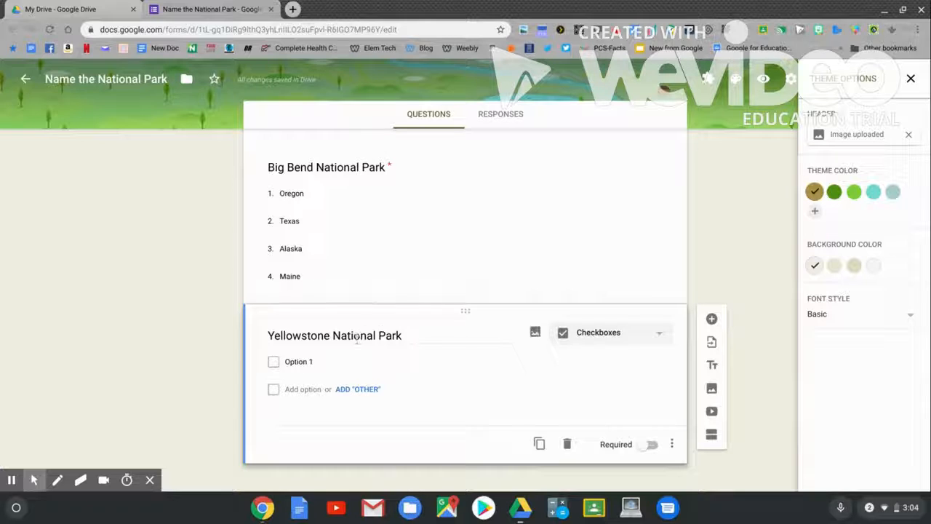
- Give the Yellowstone National Park question the options Pennsylvania, Wyoming, Monana and Idaho, and make it required
click(303, 362)
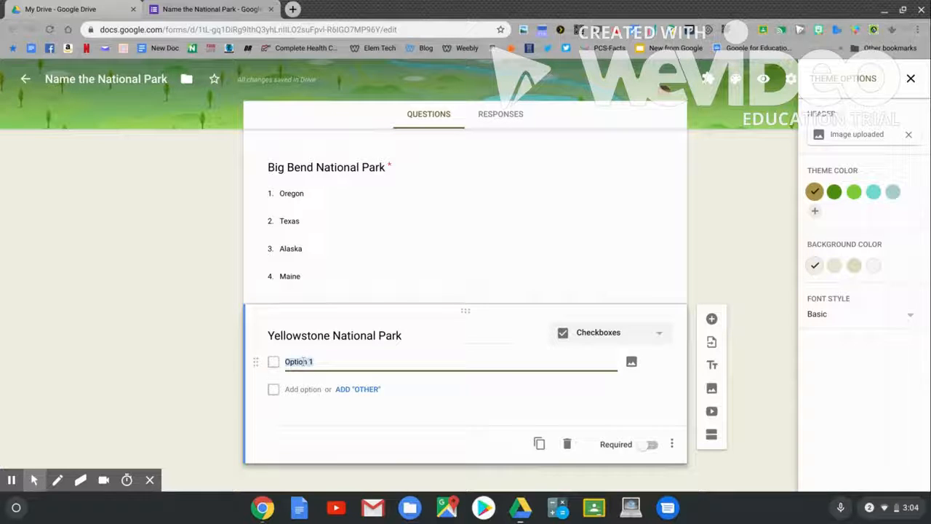
text(Pennsylvania)
click(294, 389)
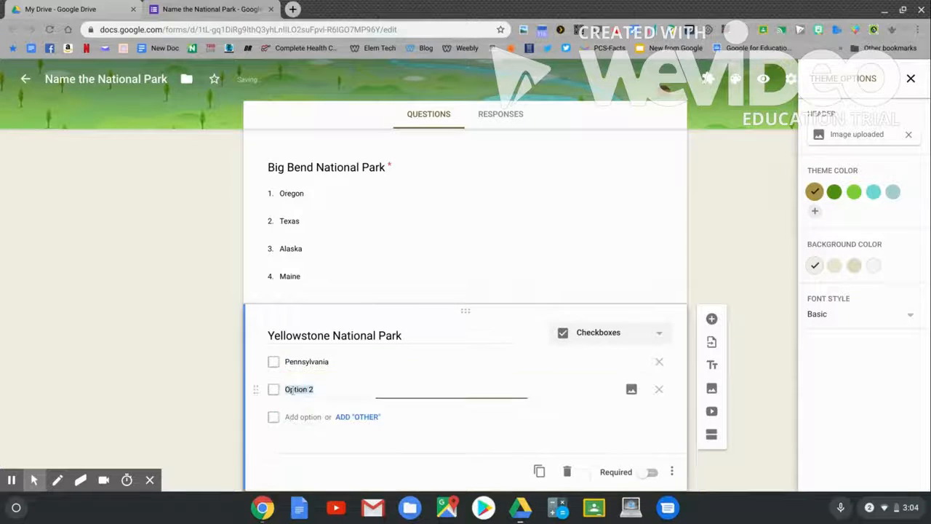
text(Wyoming)
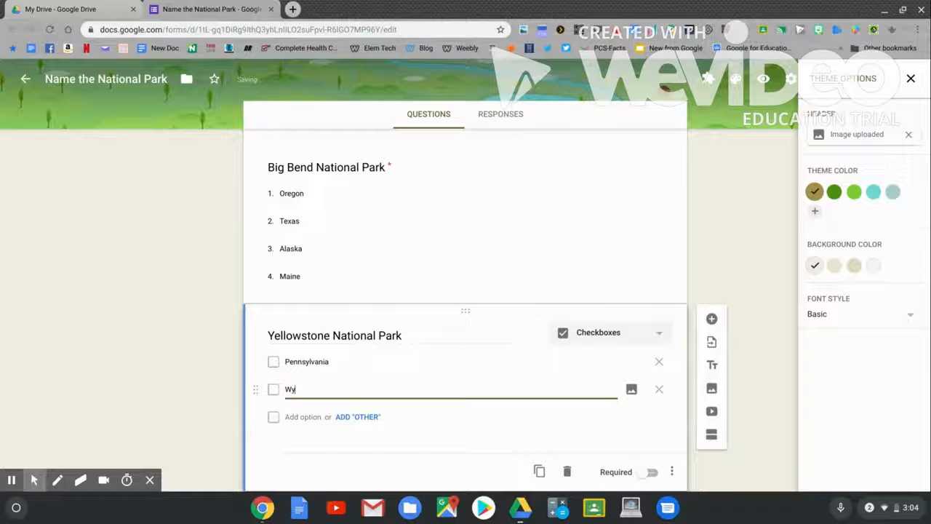
click(291, 416)
text(Monana)
click(293, 445)
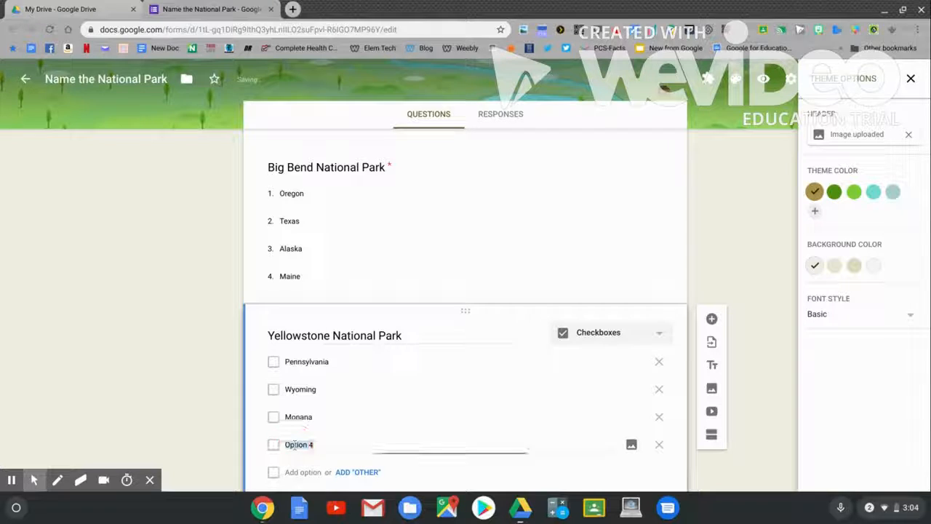
text(Idaho)
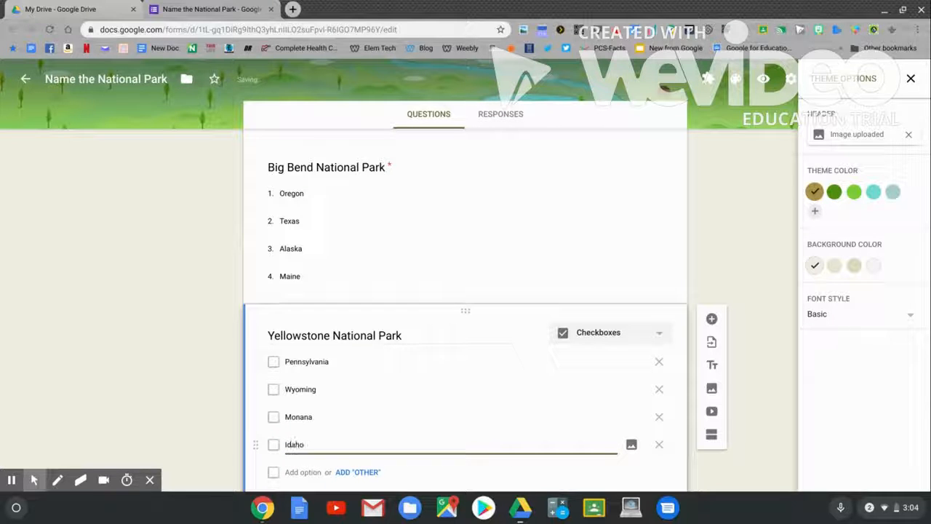
scroll(168, 386, down, 2)
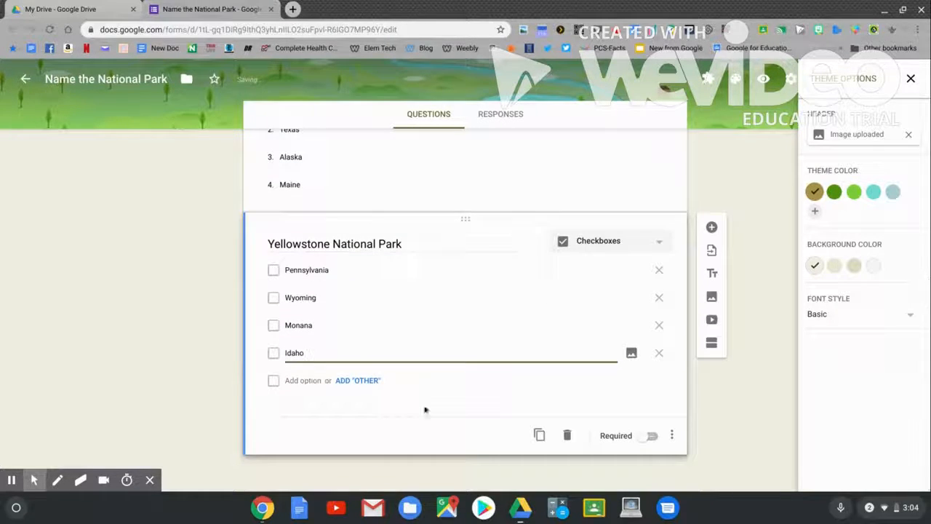
click(651, 435)
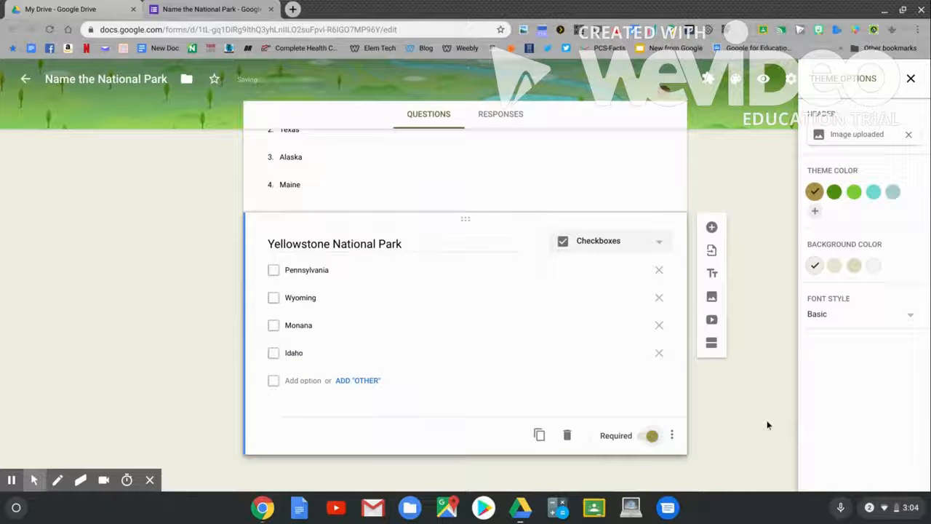
- Preview the form and examine all its questions, including the choices in the Big Bend National Park dropdown
scroll(465, 291, up, 3)
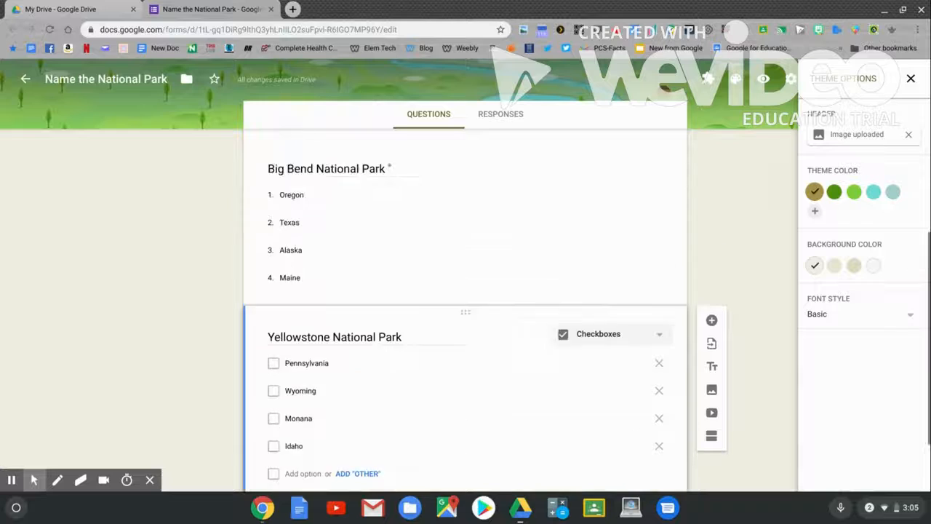
click(764, 80)
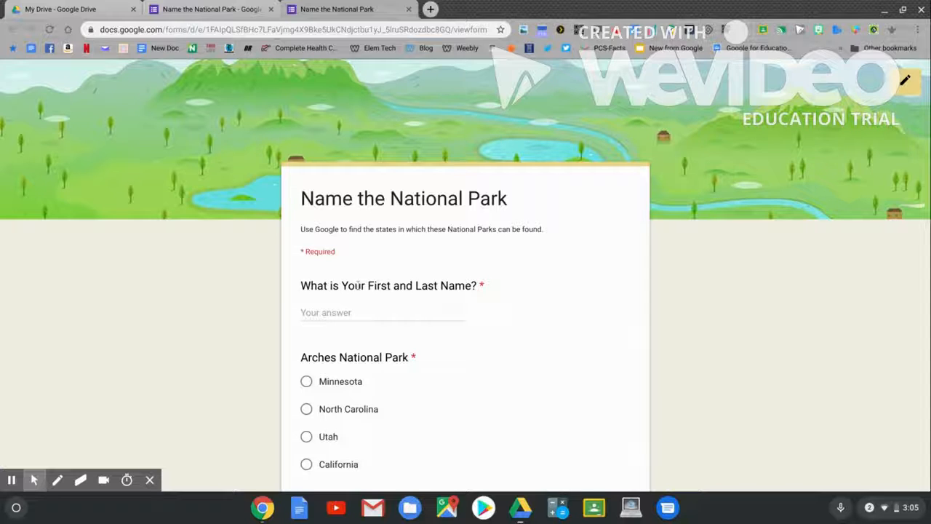
scroll(248, 296, down, 3)
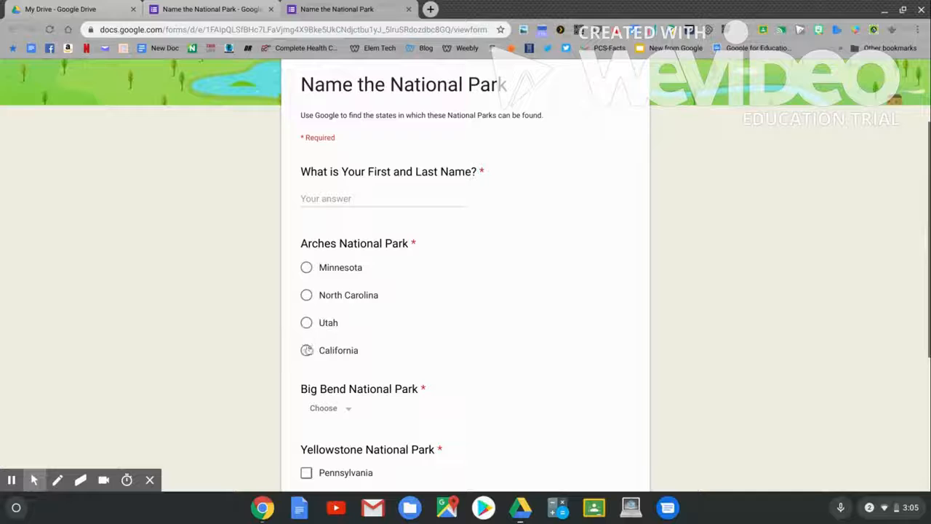
scroll(233, 354, down, 2)
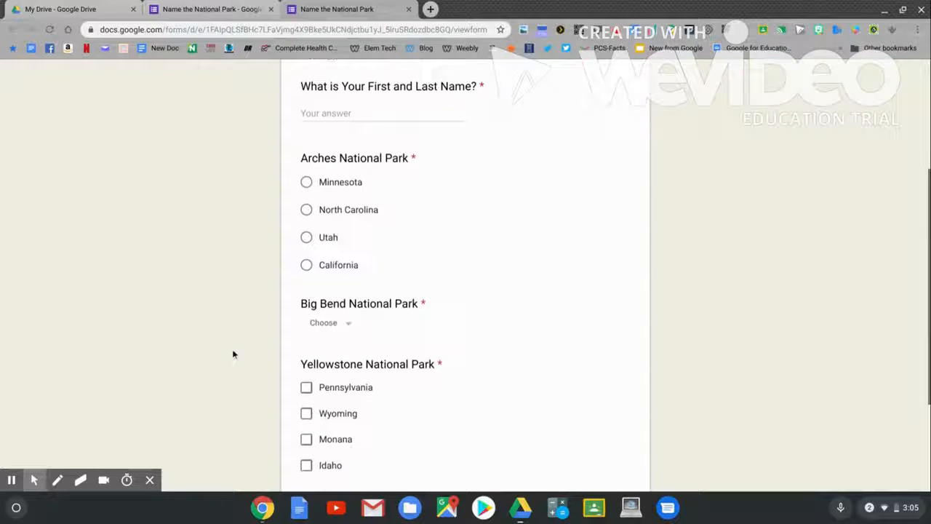
click(340, 322)
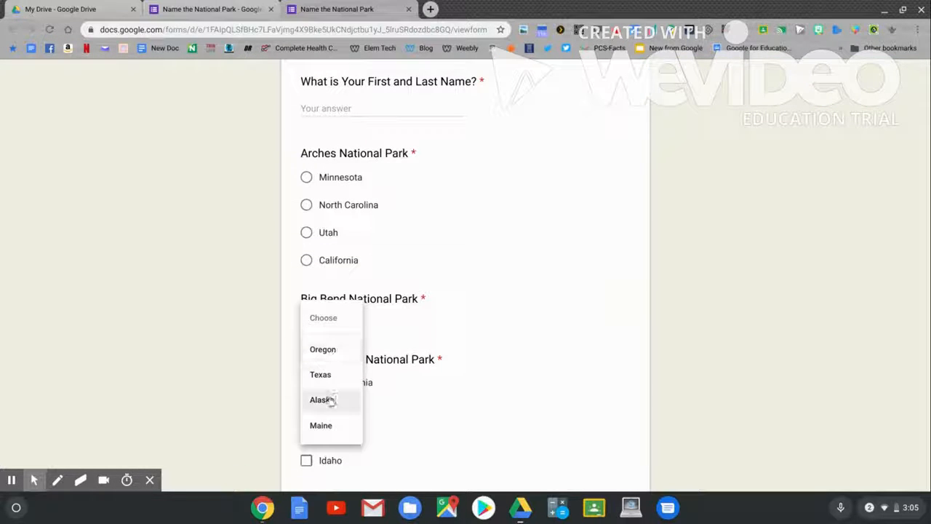
click(226, 313)
scroll(226, 314, down, 3)
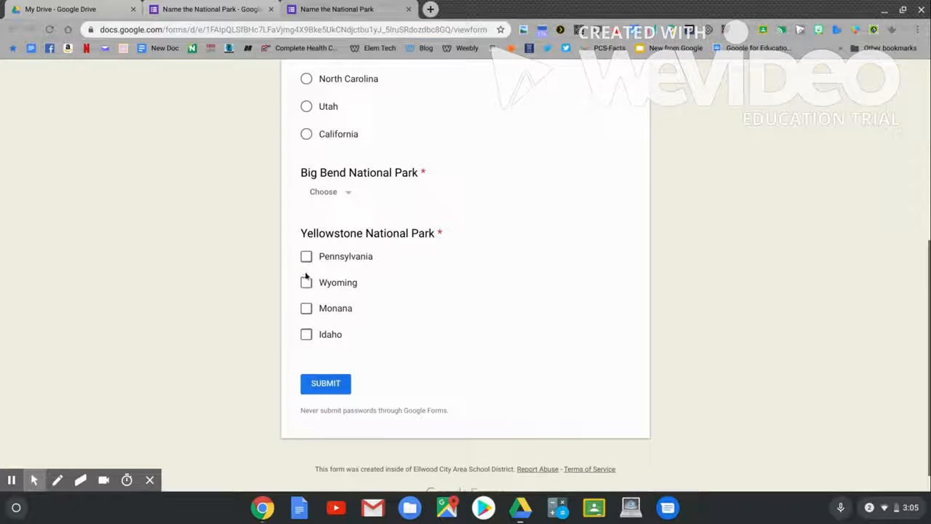
scroll(266, 336, up, 4)
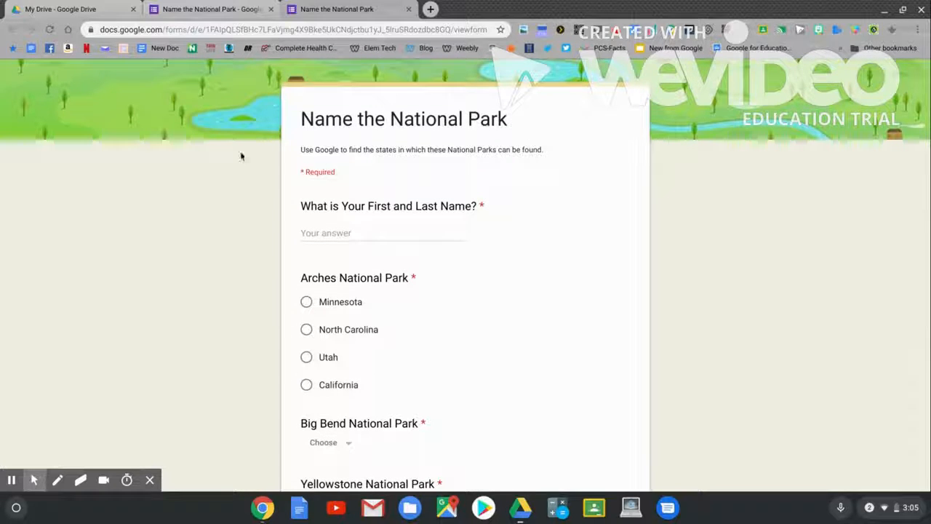
- Return to the form editor and make the form a quiz whose grades are released later, after manual review
click(210, 9)
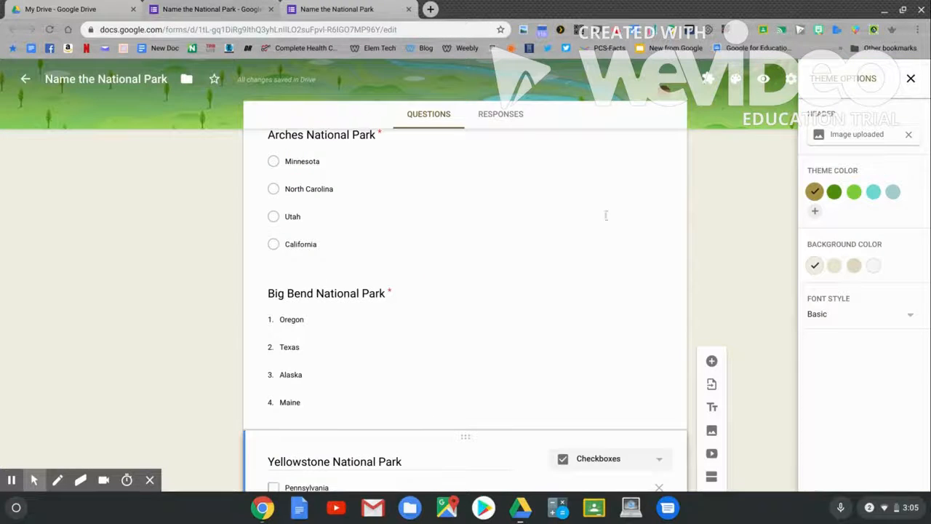
scroll(610, 228, up, 3)
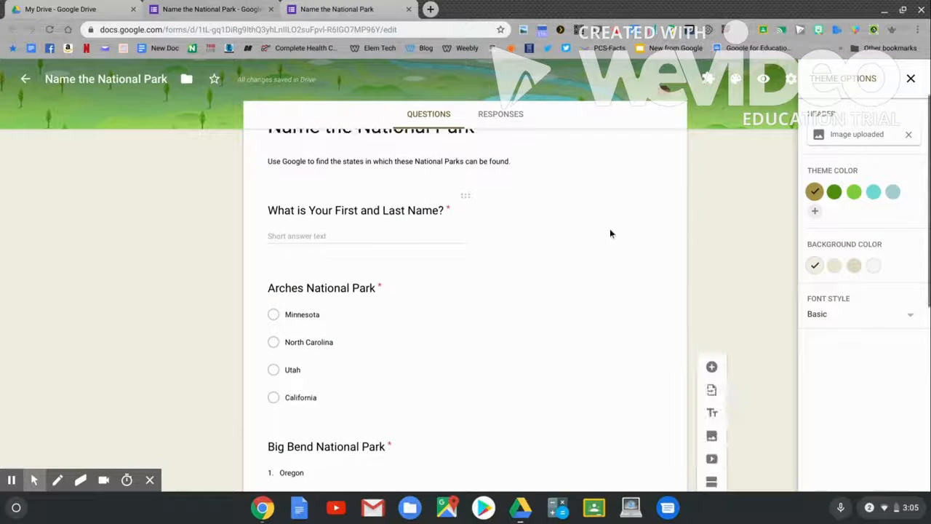
click(790, 80)
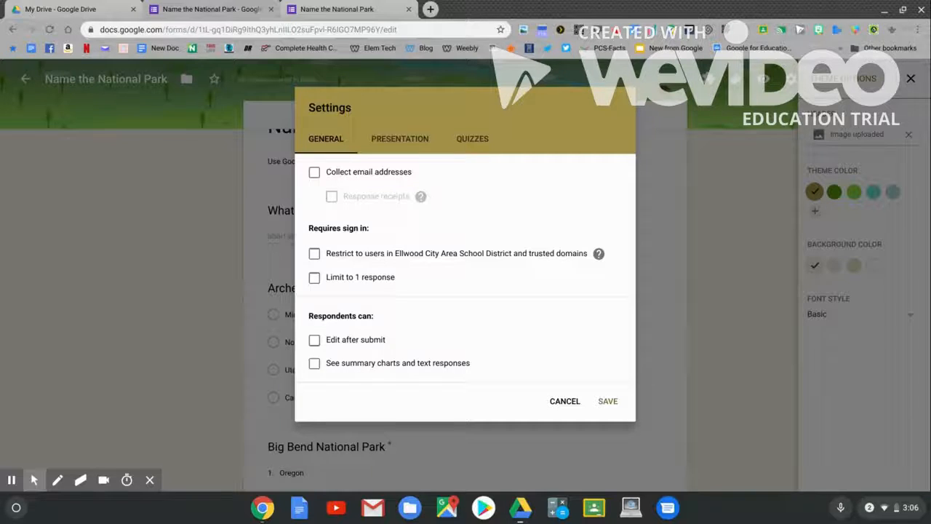
click(406, 140)
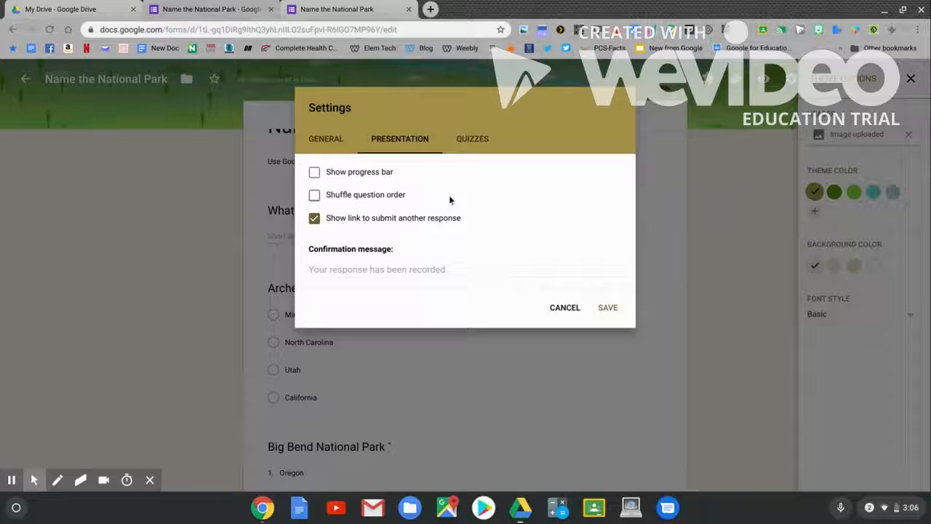
click(472, 142)
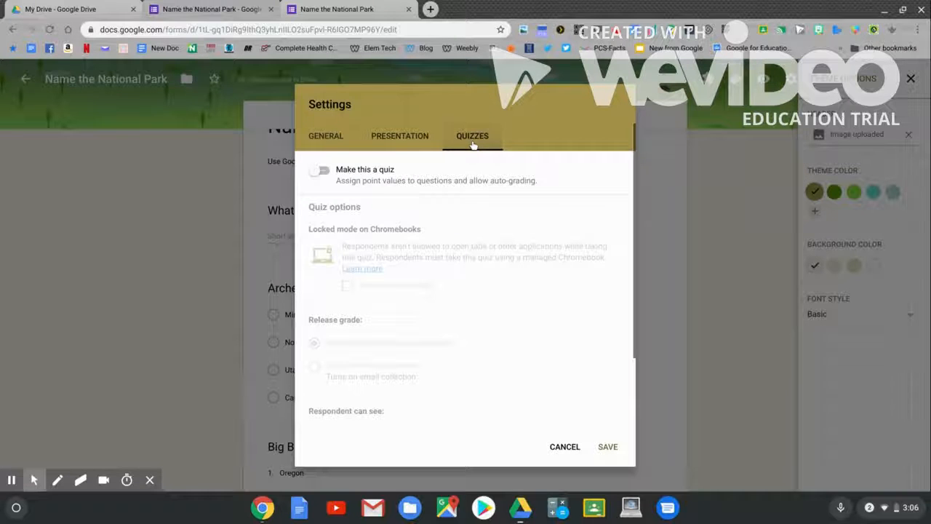
click(325, 171)
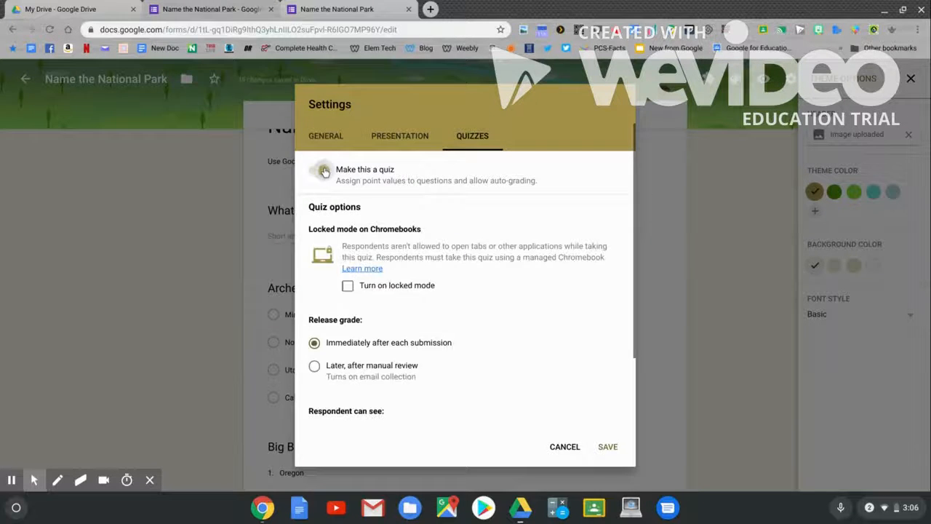
scroll(408, 213, down, 2)
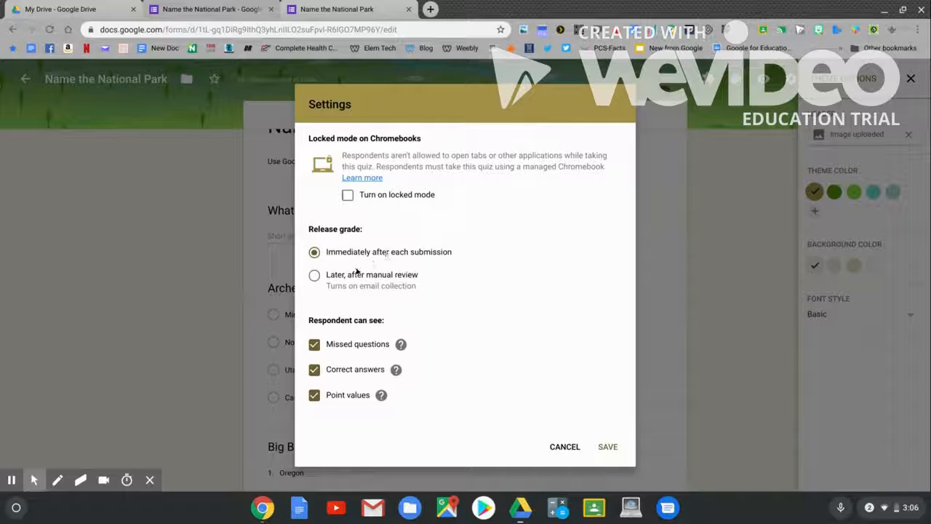
click(314, 275)
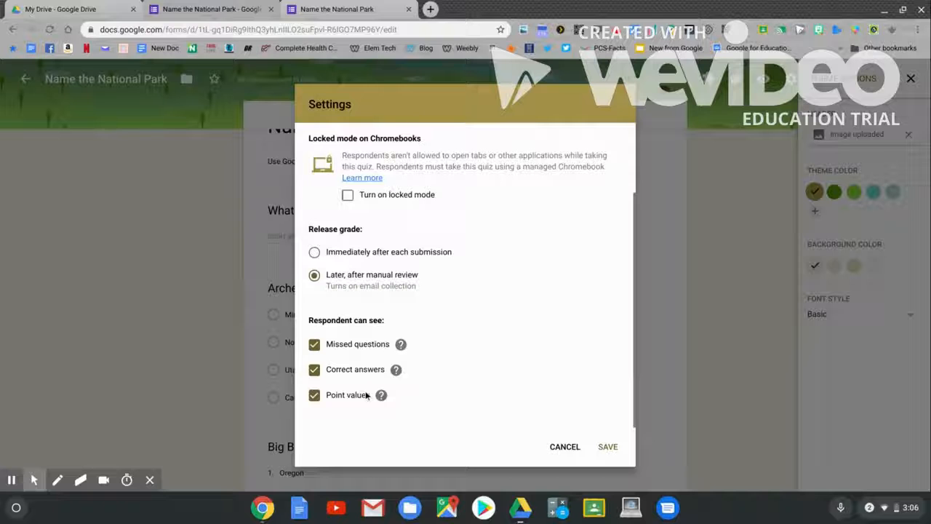
click(608, 446)
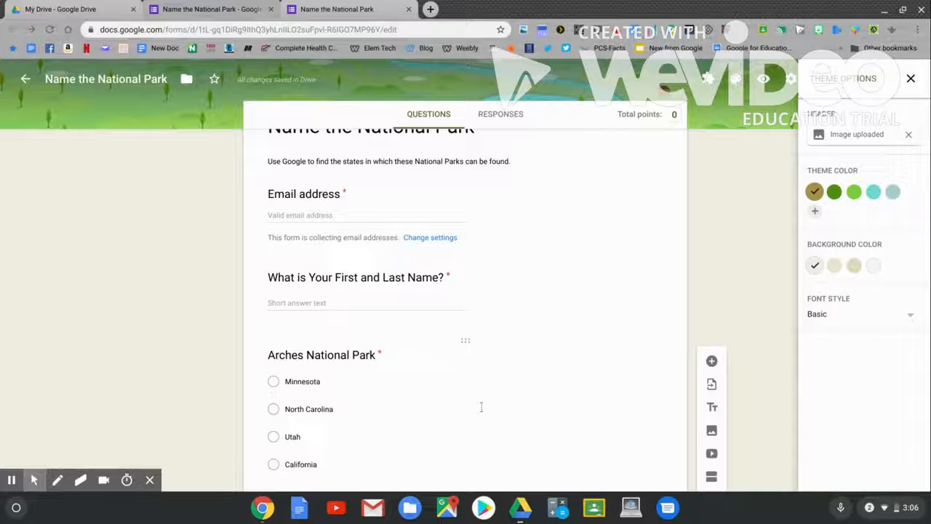
- Mark Utah as the correct answer in the answer key of the Arches National Park question
click(424, 406)
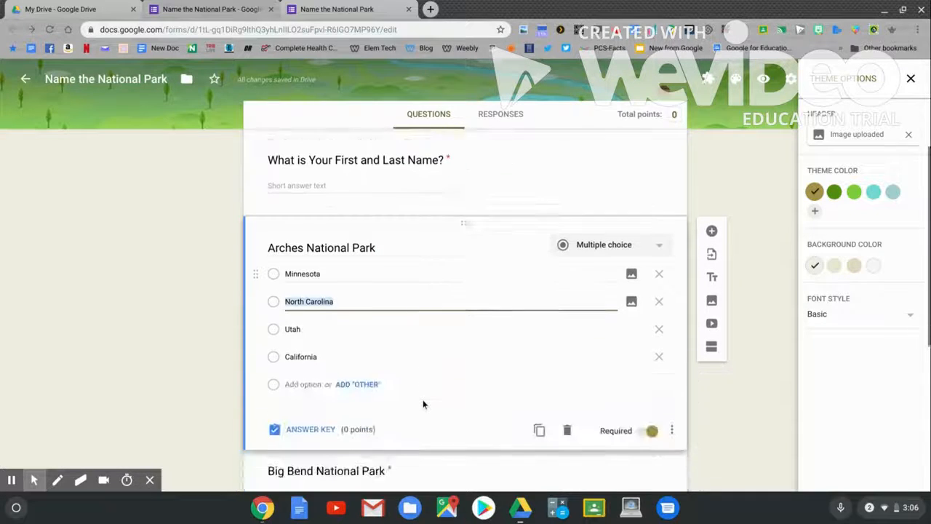
click(317, 413)
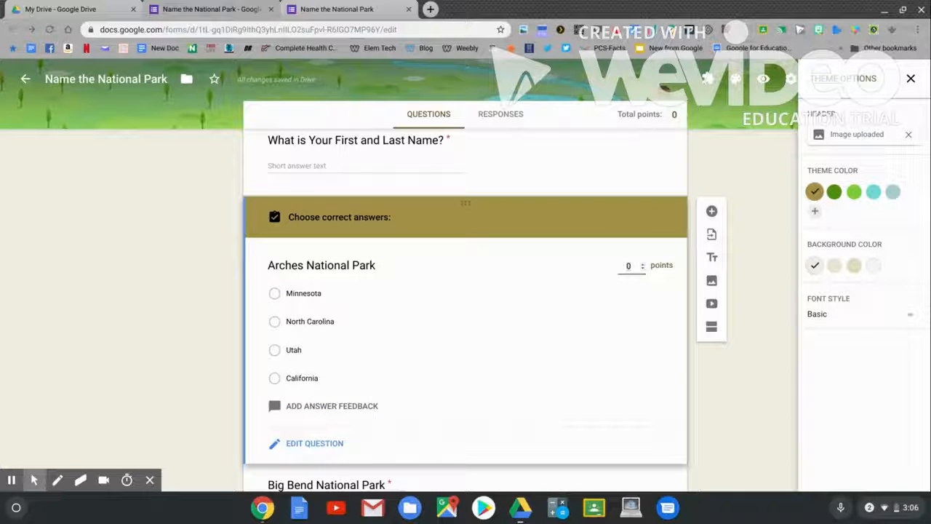
click(294, 350)
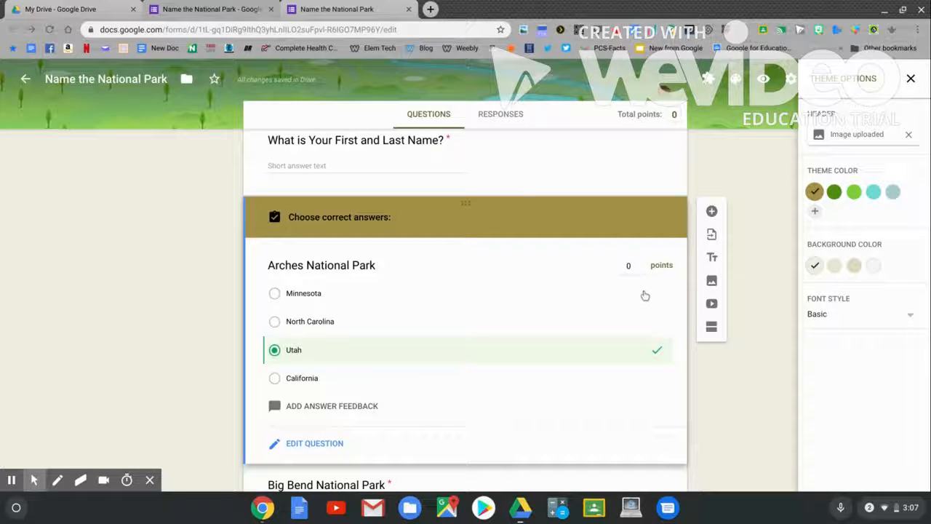
- Set the Arches National Park question's value to 1 point in its answer key
click(644, 266)
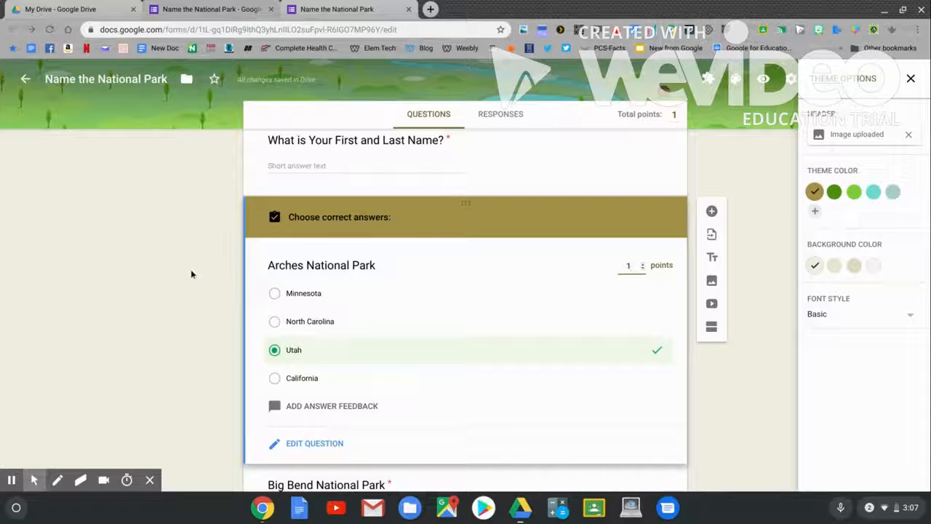
- Mark Texas as the correct answer in the Big Bend National Park question's answer key and make it worth 1 point
scroll(191, 274, down, 5)
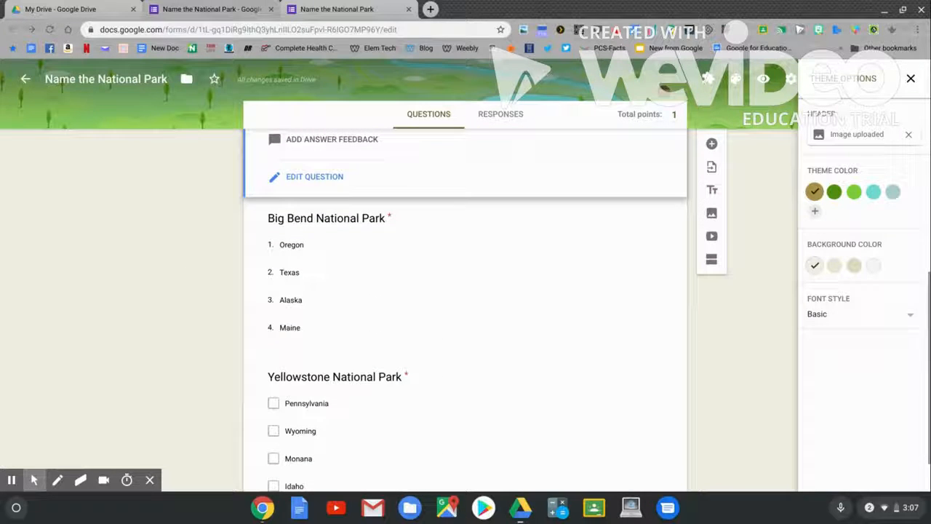
click(376, 299)
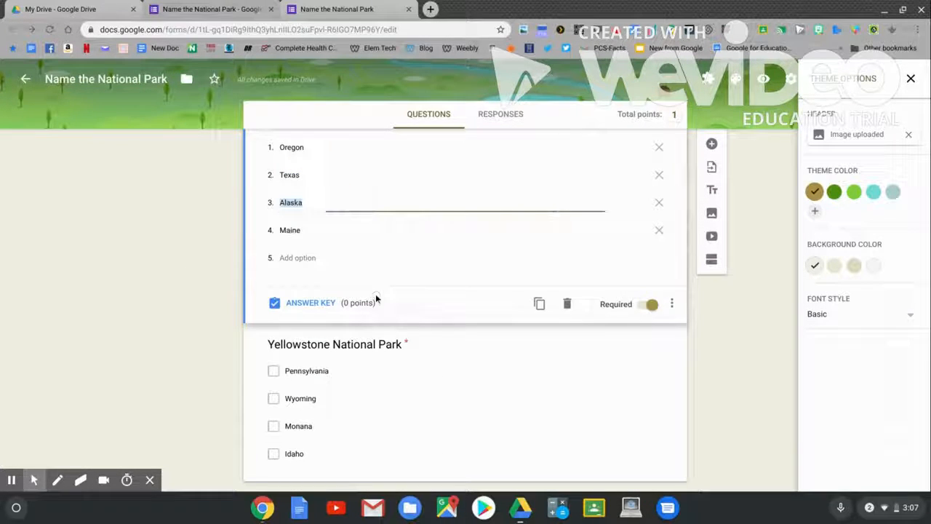
click(310, 305)
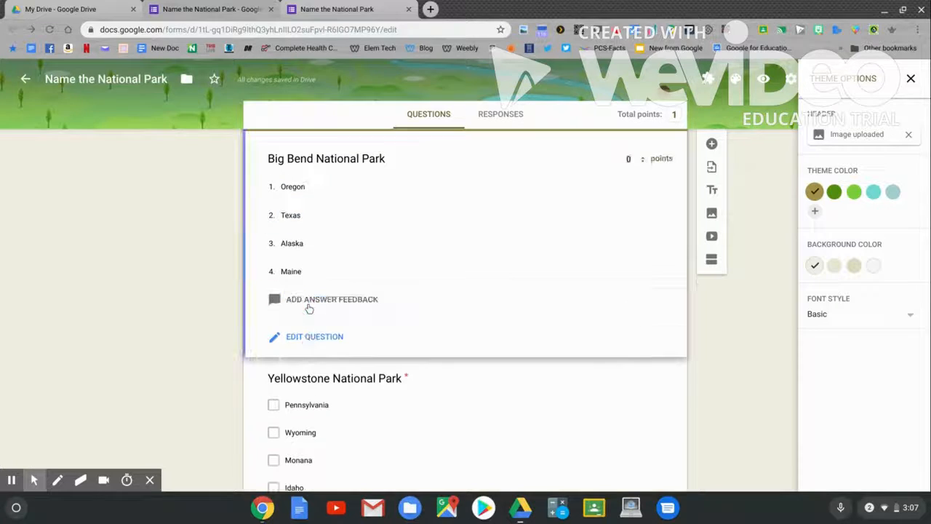
click(294, 218)
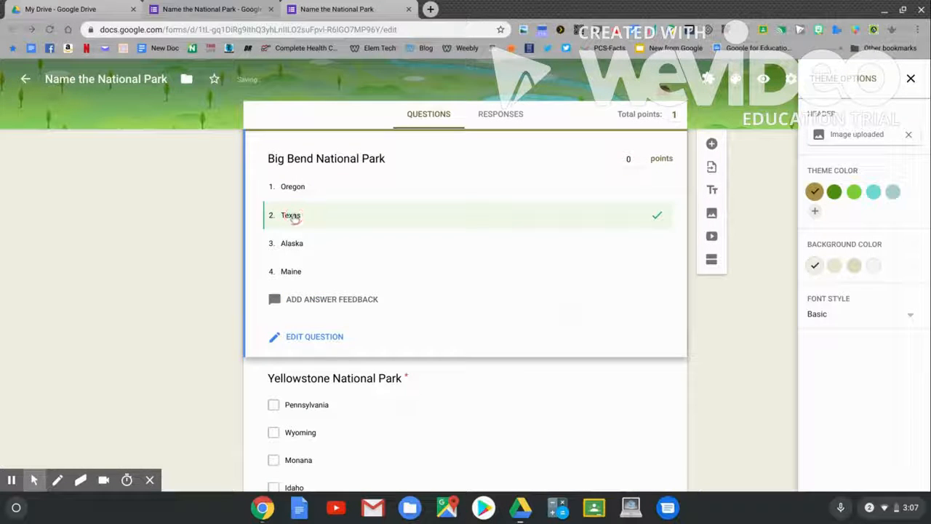
click(642, 156)
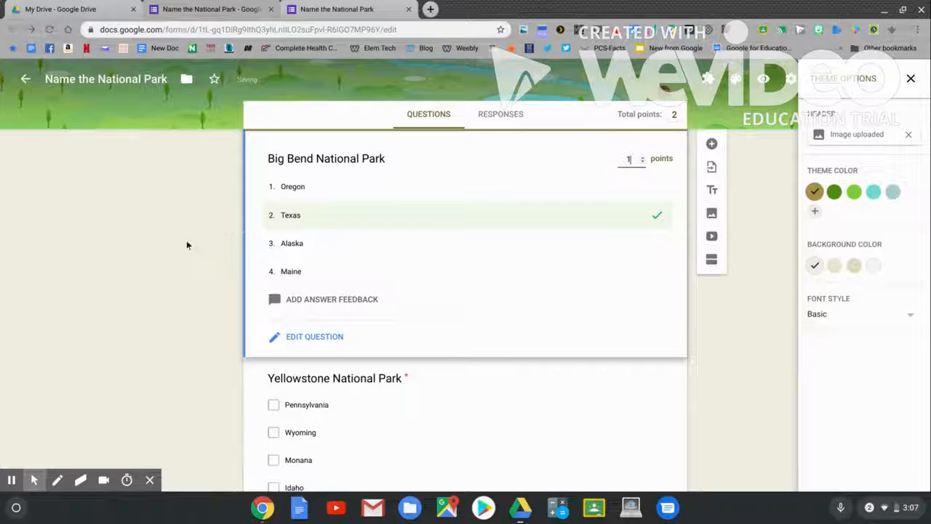
- Mark Wyoming, Monana and Idaho as correct answers in the Yellowstone National Park question's answer key and make it worth 1 point
scroll(186, 245, down, 1)
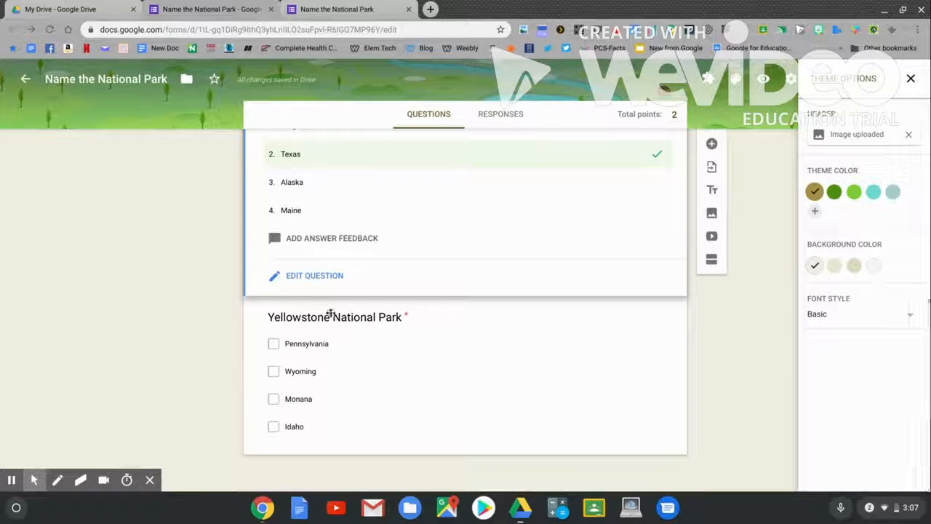
click(391, 356)
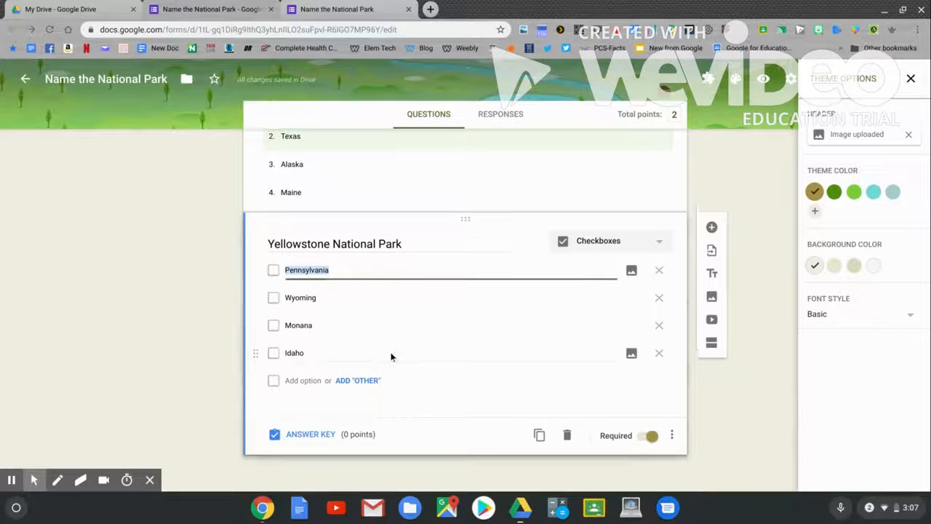
click(311, 434)
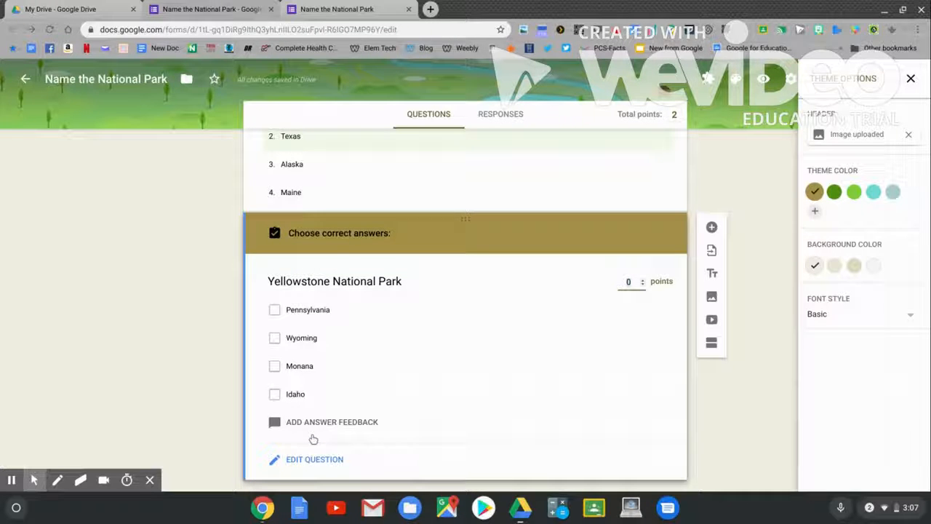
click(315, 345)
click(312, 368)
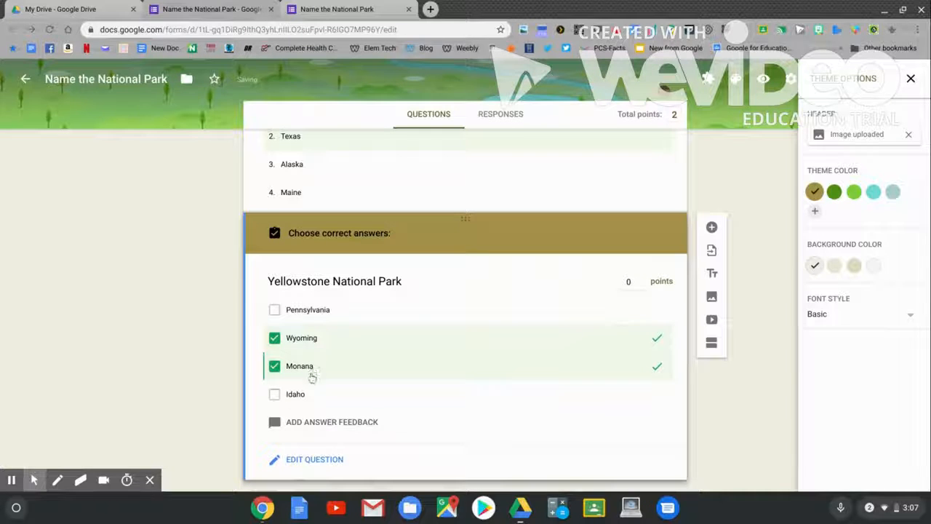
click(310, 394)
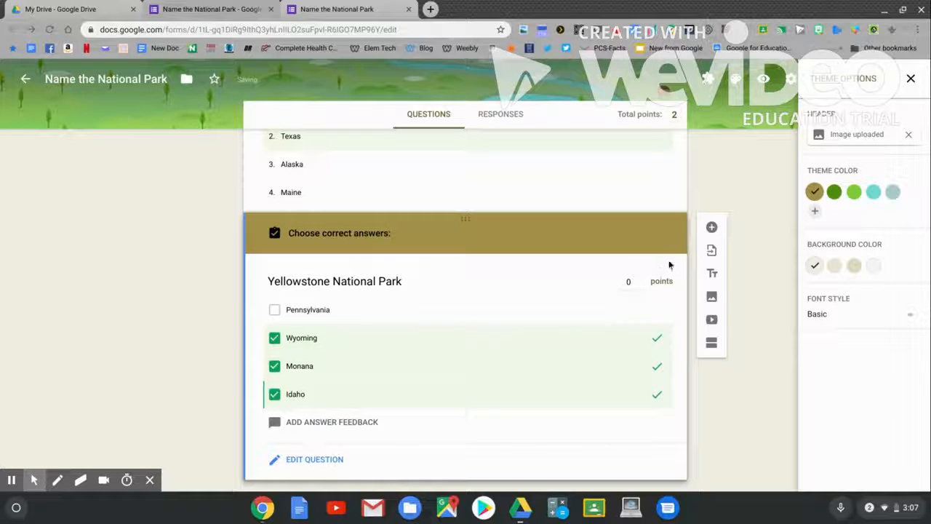
click(644, 281)
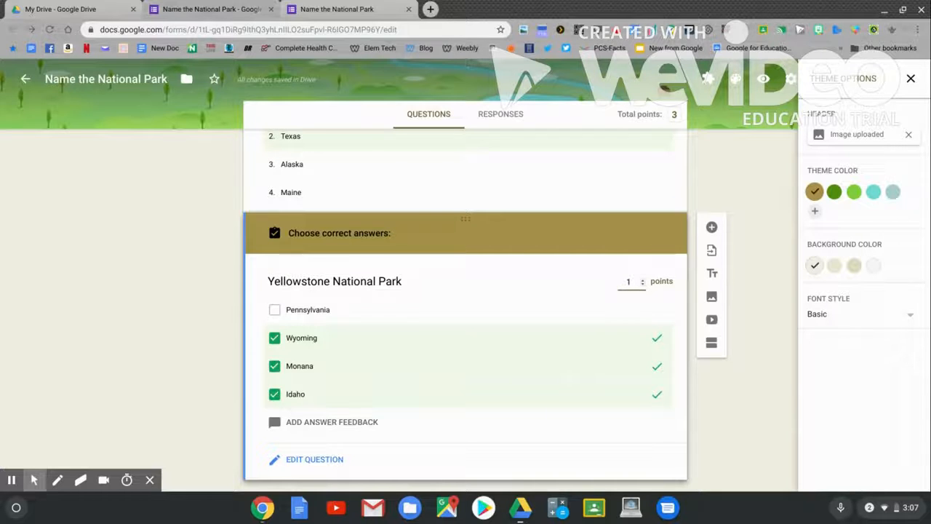
- Open the form's responses view
scroll(465, 306, up, 10)
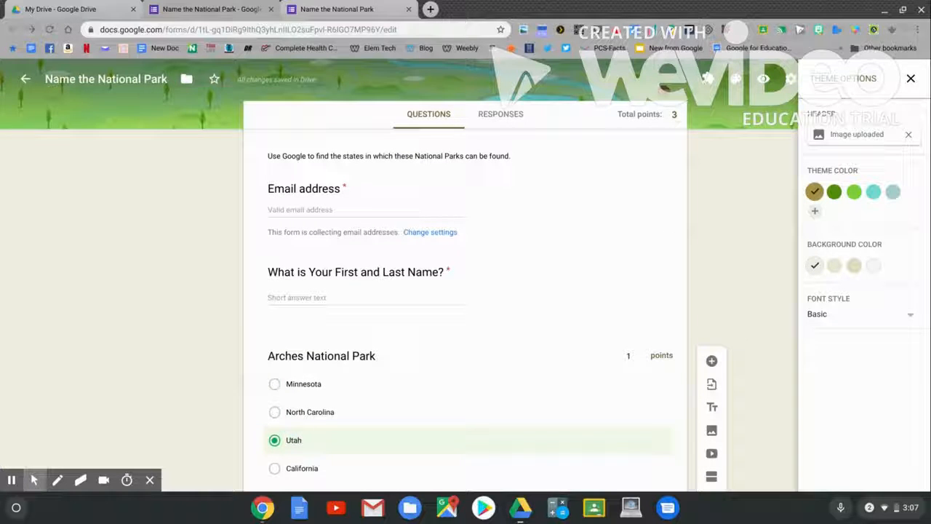
scroll(465, 305, up, 2)
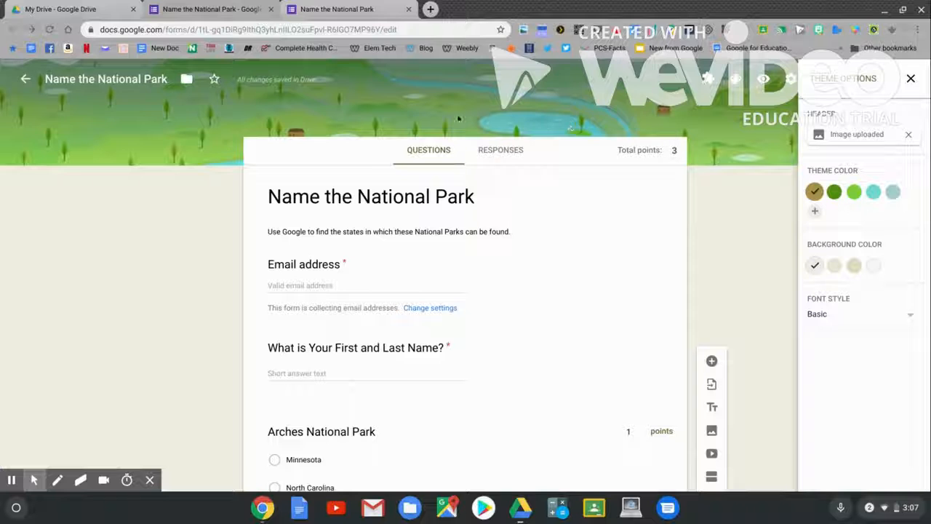
click(488, 152)
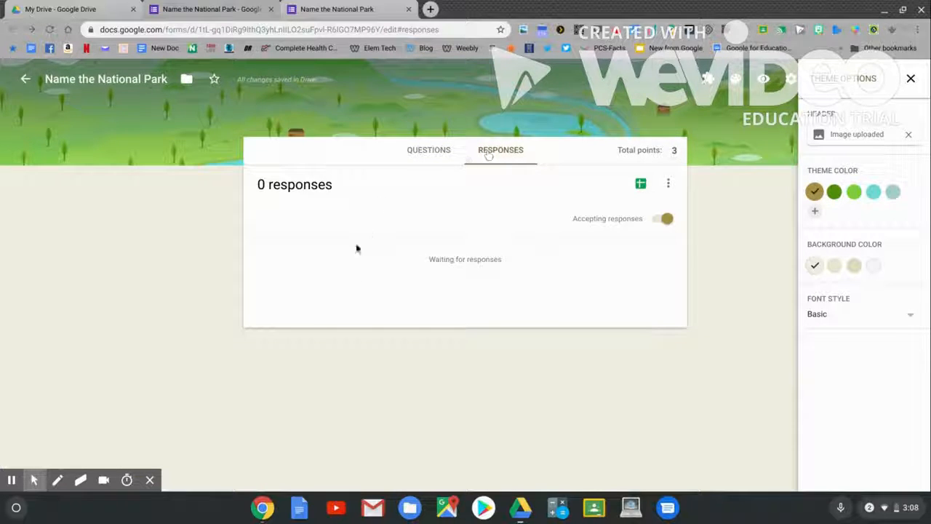